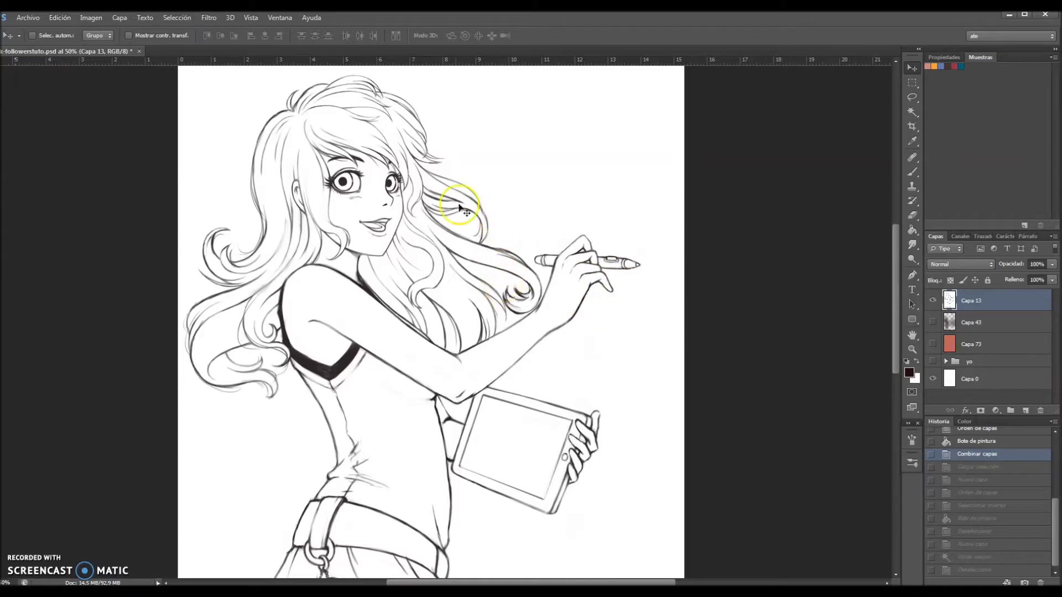
# Scroll and pan around the canvas to look over the line drawing
pyautogui.scroll(-3, 498, 232)
pyautogui.scroll(-3, 525, 299)
pyautogui.scroll(-2, 487, 387)
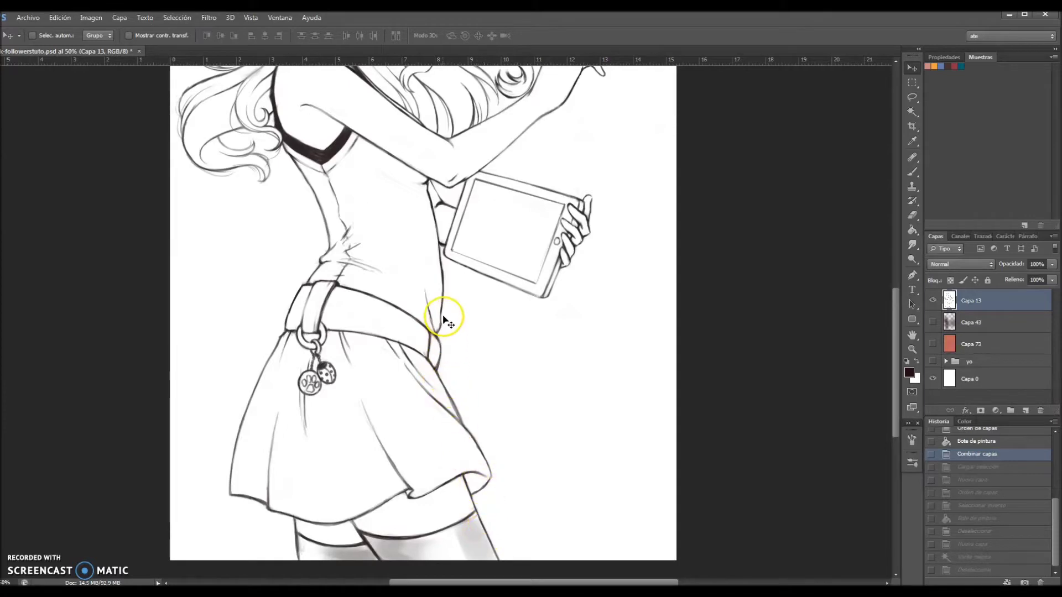
pyautogui.scroll(2, 478, 387)
pyautogui.scroll(2, 487, 343)
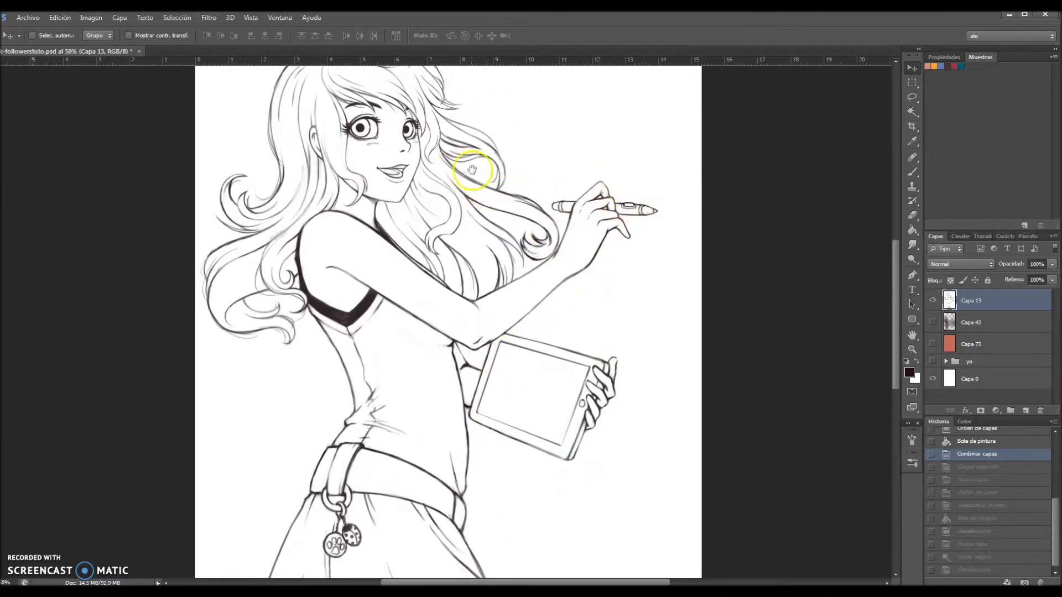
pyautogui.scroll(2, 472, 169)
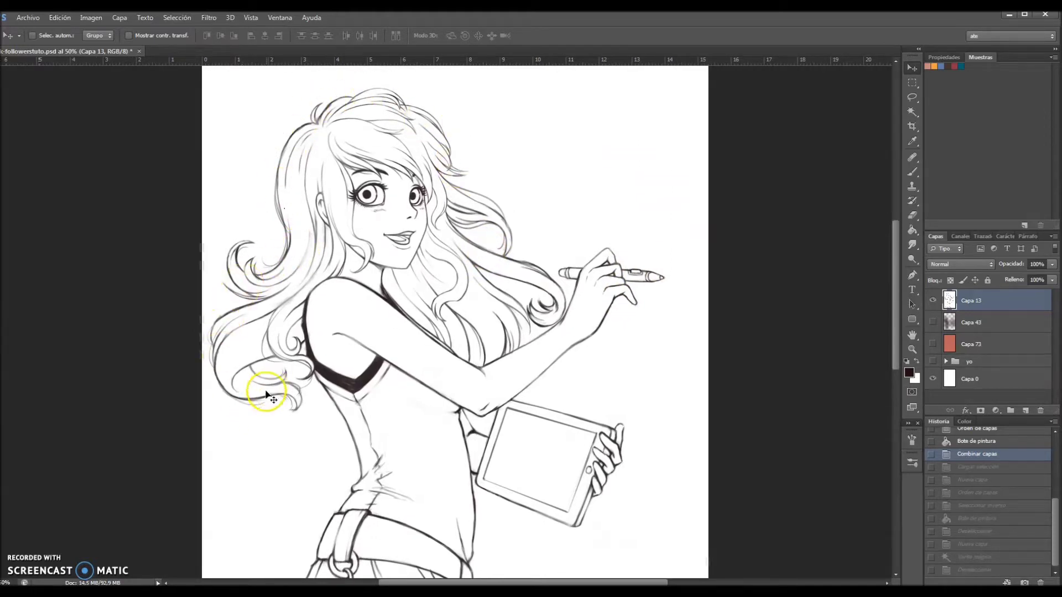
pyautogui.scroll(-2, 451, 315)
pyautogui.scroll(-2, 427, 303)
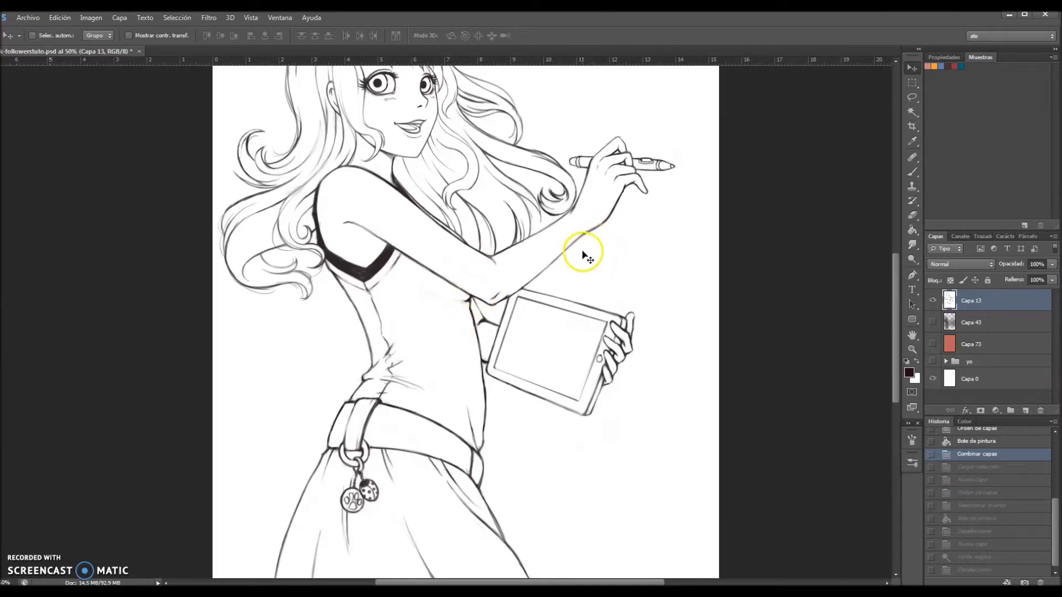
pyautogui.moveTo(504, 358)
pyautogui.mouseDown()
pyautogui.moveTo(488, 169)
pyautogui.moveTo(474, 437)
pyautogui.mouseUp()
pyautogui.moveTo(465, 325)
pyautogui.mouseDown()
pyautogui.moveTo(432, 378)
pyautogui.moveTo(499, 364)
pyautogui.mouseUp()
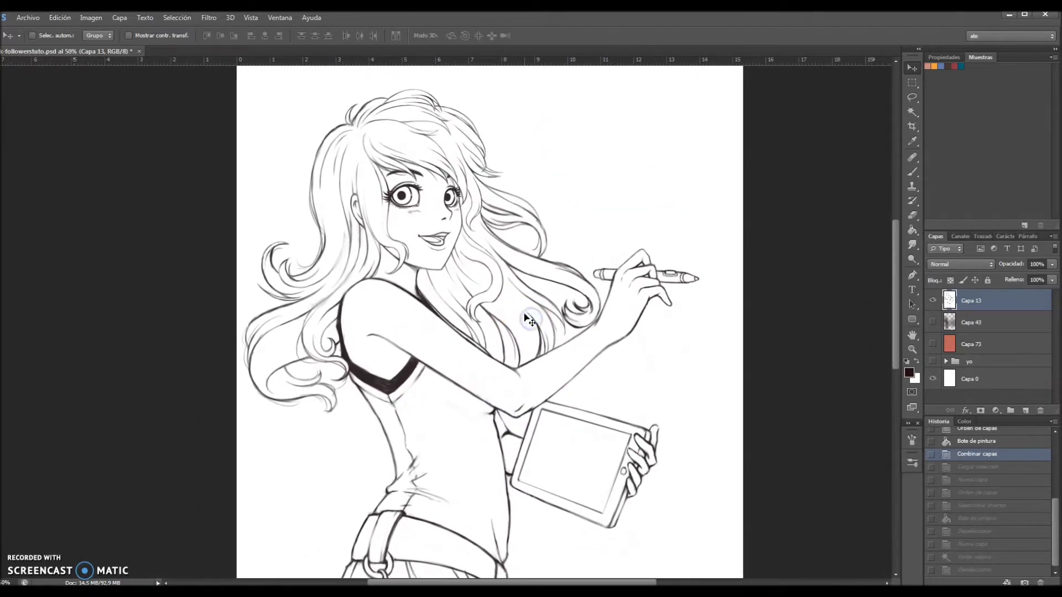
# Merge the white background layer Capa 0 down into line art layer Capa 13
pyautogui.click(933, 301)
pyautogui.click(1008, 382)
pyautogui.moveTo(1008, 381); pyautogui.dragTo(995, 318)
pyautogui.click(992, 304)
pyautogui.keyDown('shift'); pyautogui.click(996, 322); pyautogui.keyUp('shift')
pyautogui.rightClick(1000, 323)
pyautogui.click(882, 434)
pyautogui.click(932, 302)
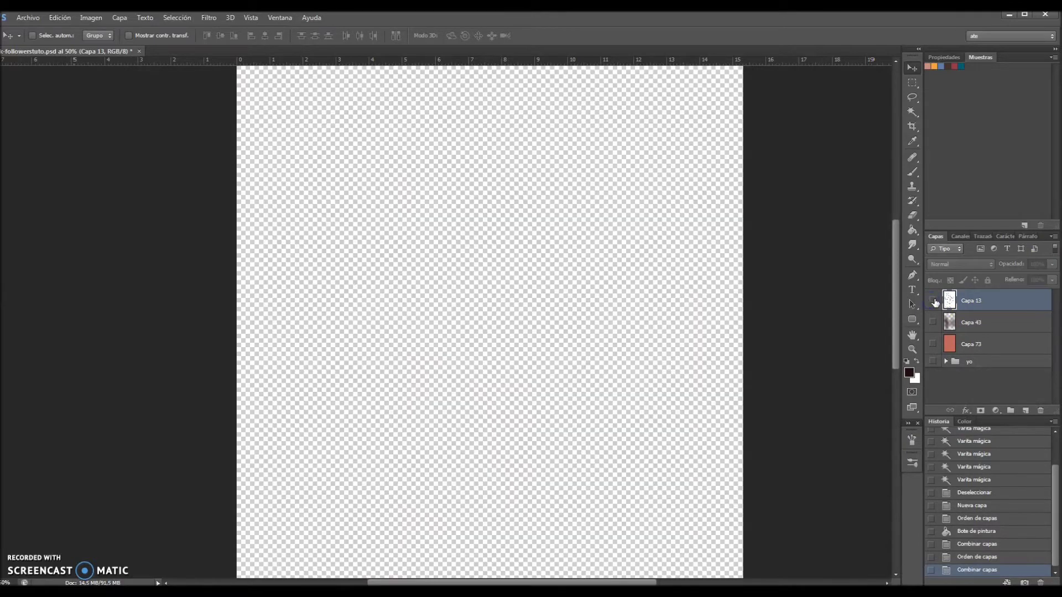
pyautogui.click(933, 303)
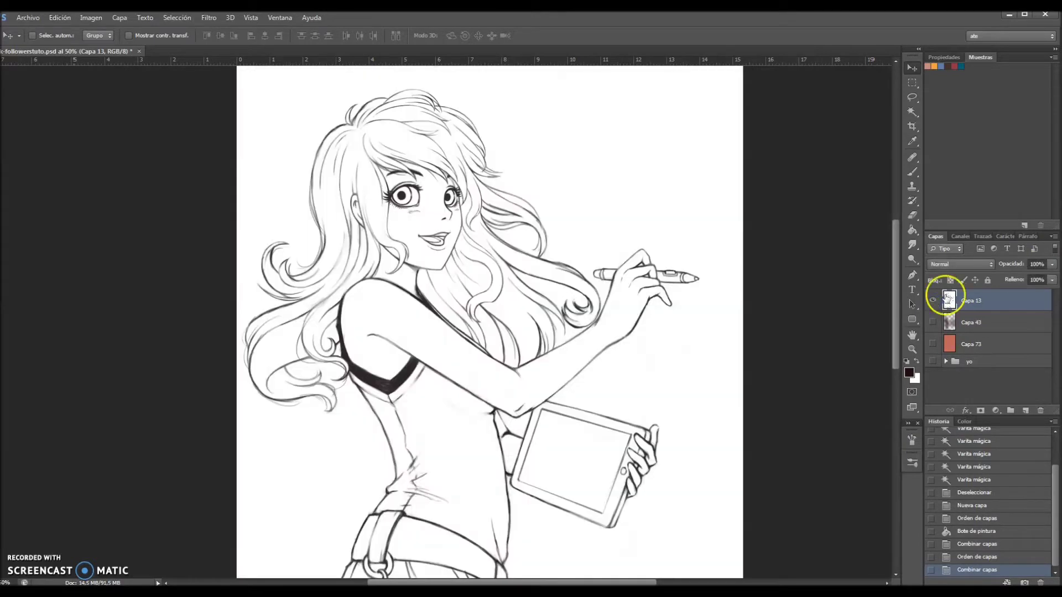
# Add empty layer Capa 74 beneath the line art and set Capa 13 to Multiplicar
pyautogui.click(1026, 411)
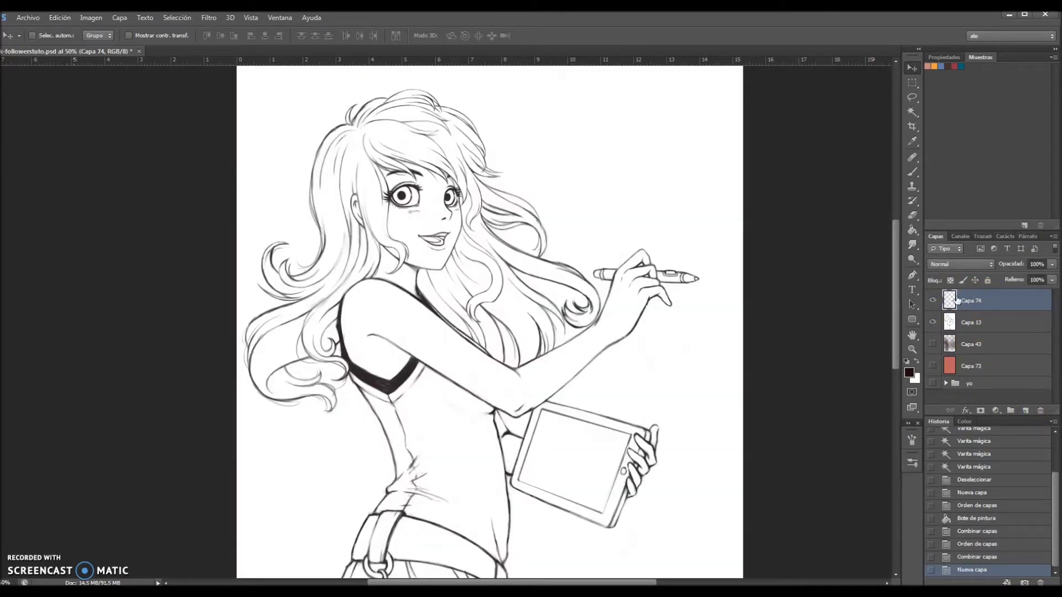
pyautogui.moveTo(972, 323); pyautogui.dragTo(972, 299)
pyautogui.click(968, 265)
pyautogui.click(961, 312)
pyautogui.click(989, 322)
pyautogui.click(914, 174)
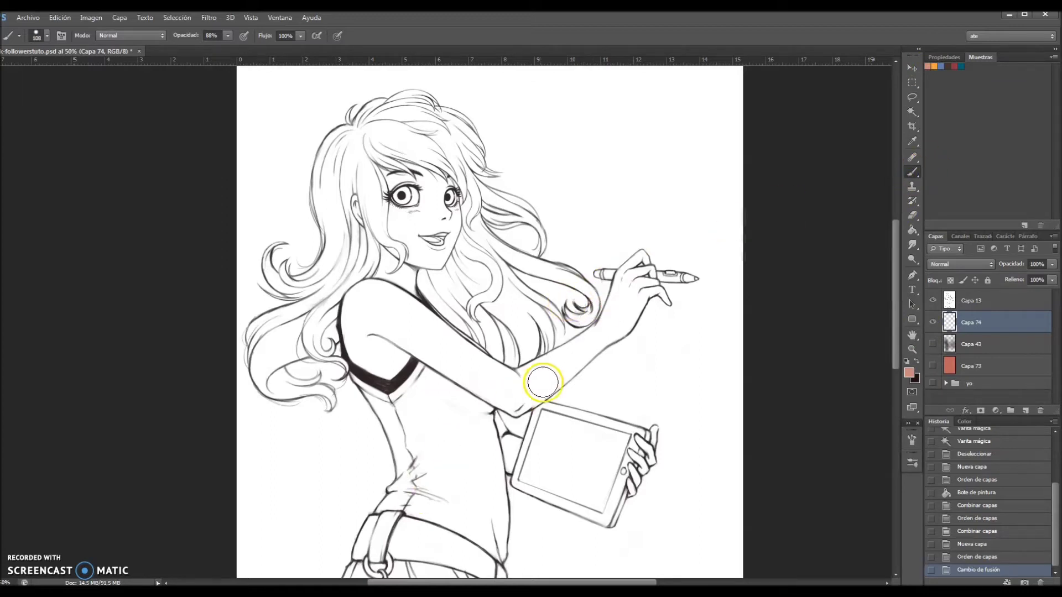
pyautogui.moveTo(520, 379)
pyautogui.mouseDown()
pyautogui.moveTo(474, 396)
pyautogui.moveTo(434, 379)
pyautogui.moveTo(463, 327)
pyautogui.moveTo(430, 323)
pyautogui.mouseUp()
pyautogui.press('[')
pyautogui.press('[')
pyautogui.press('[')
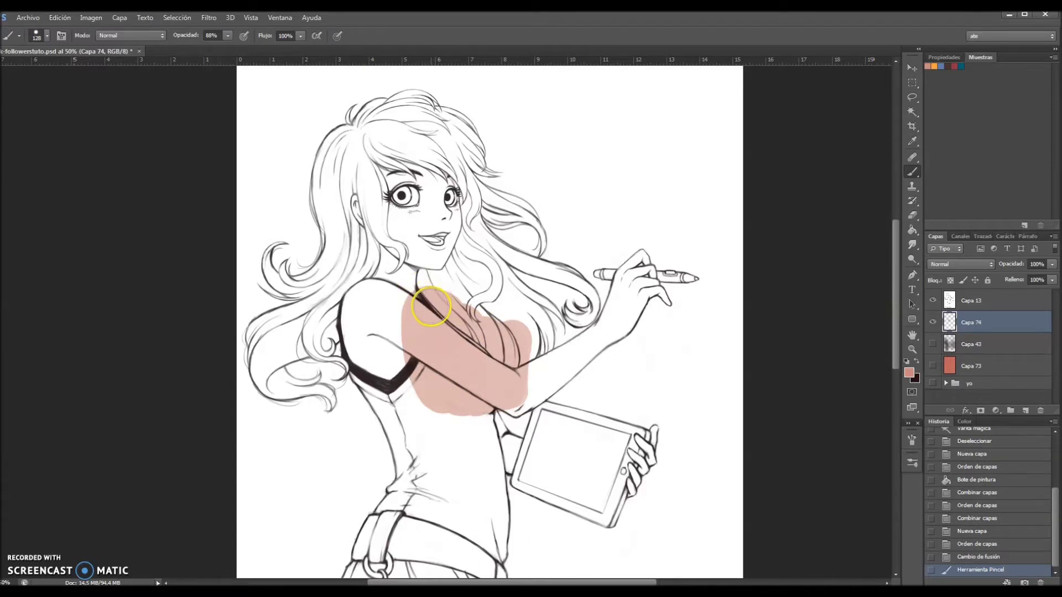
pyautogui.moveTo(580, 153); pyautogui.dragTo(624, 149)
pyautogui.moveTo(642, 182); pyautogui.dragTo(628, 194)
pyautogui.moveTo(696, 137); pyautogui.dragTo(670, 204)
pyautogui.click(662, 225)
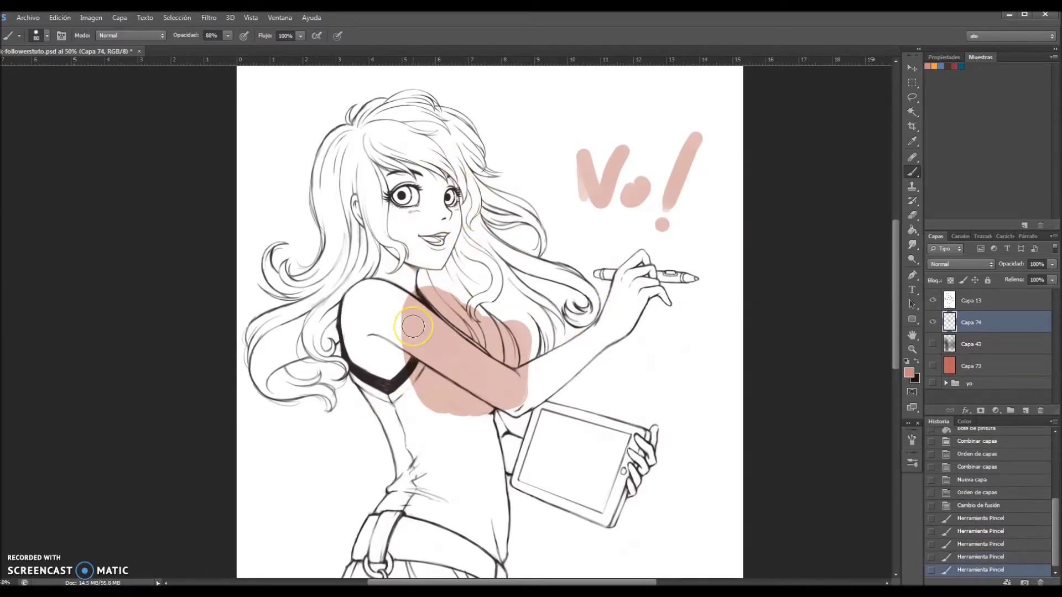
pyautogui.click(979, 506)
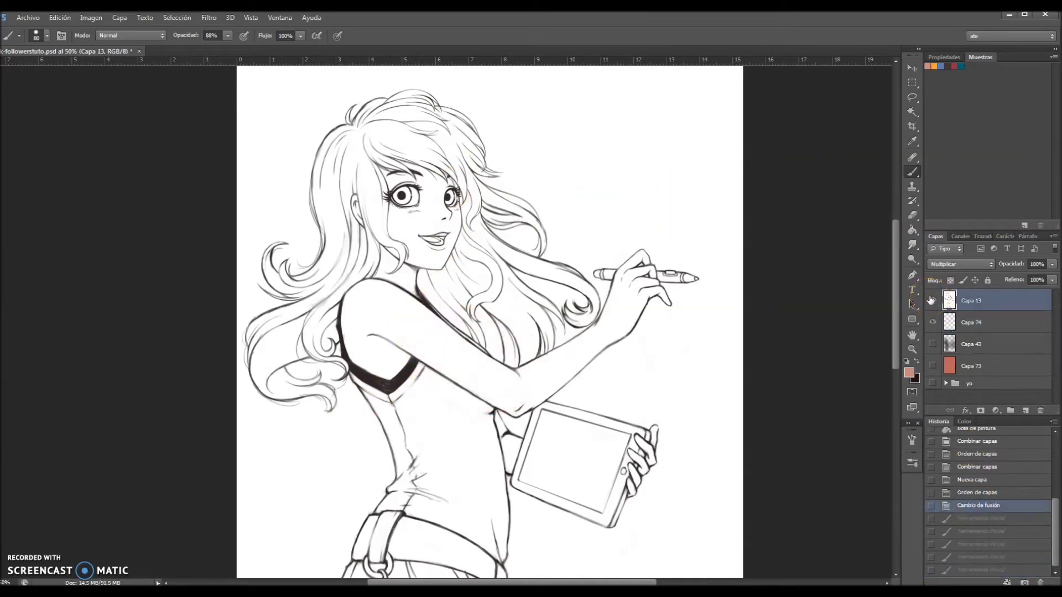
# Load the RGB channel as a selection of the line art, then hide Capa 13
pyautogui.keyDown('alt'); pyautogui.click(933, 301); pyautogui.keyUp('alt')
pyautogui.click(961, 237)
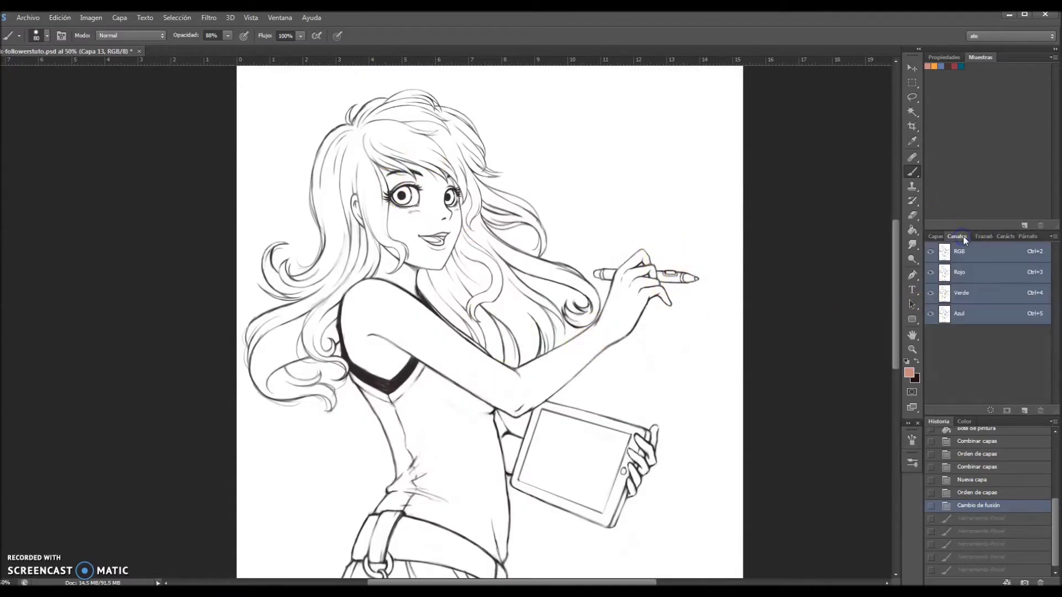
pyautogui.click(284, 20)
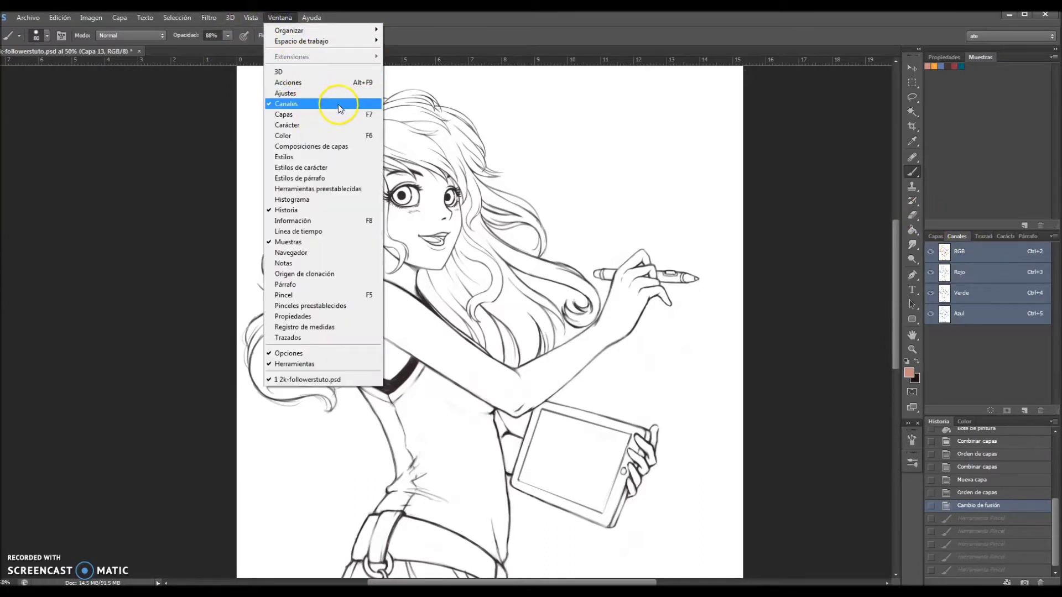
pyautogui.click(458, 20)
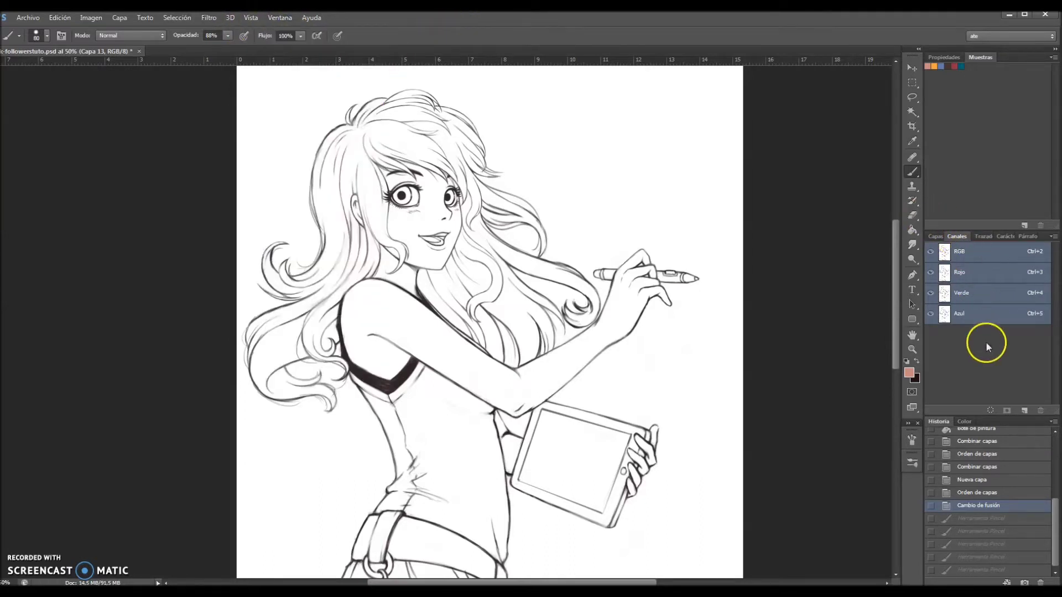
pyautogui.click(990, 411)
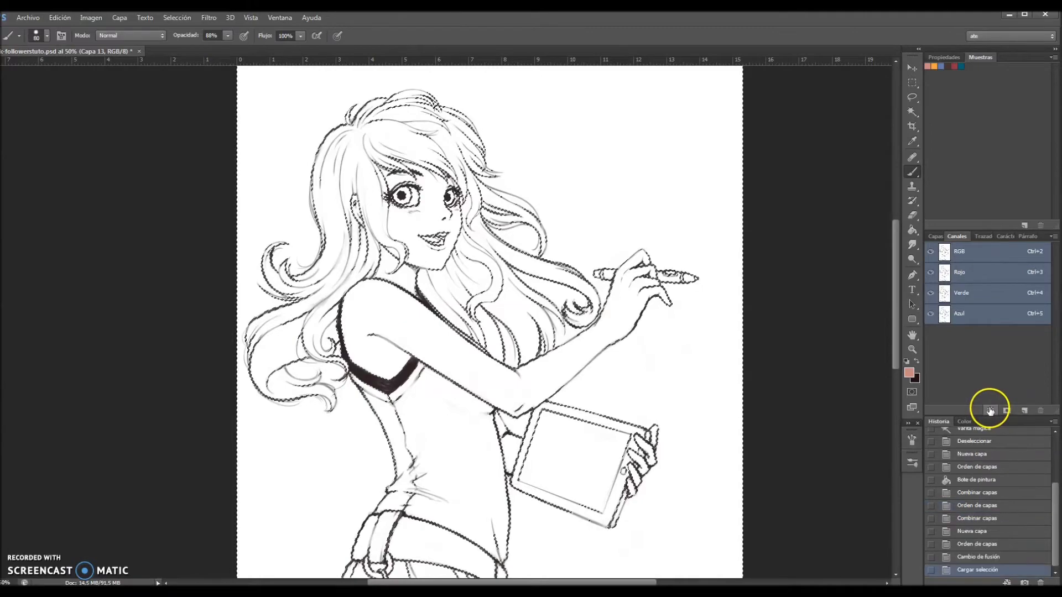
pyautogui.click(936, 237)
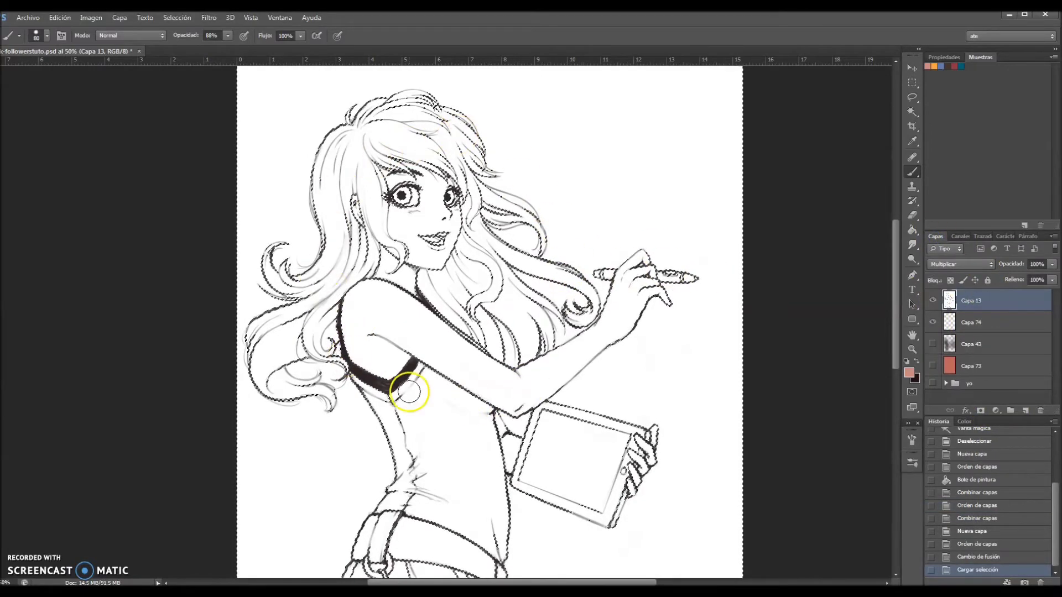
pyautogui.click(932, 300)
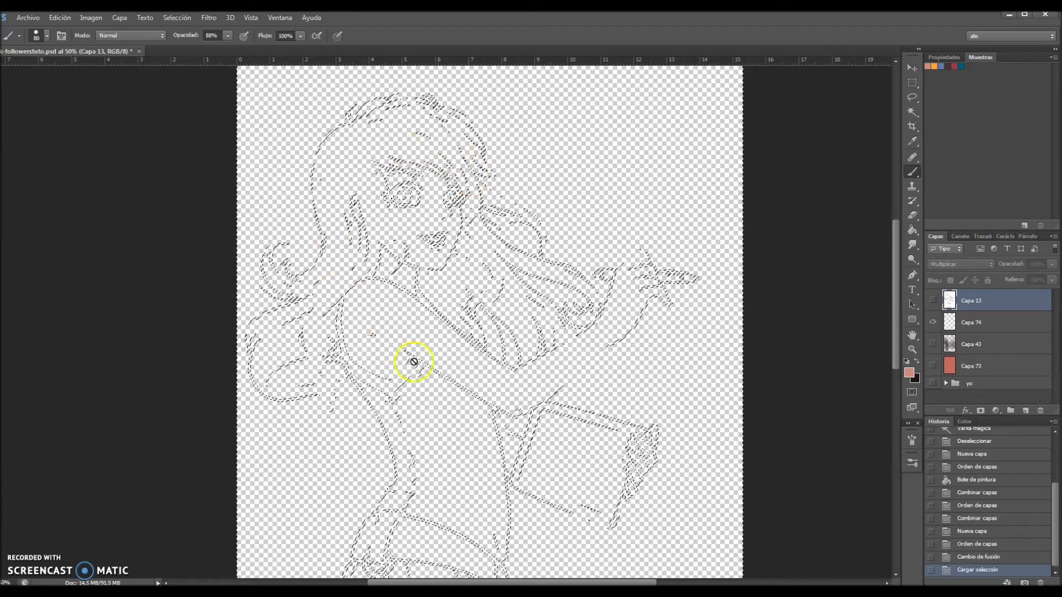
# Fill the inverted selection with dark brown on new layer Capa 75, then deselect
pyautogui.click(914, 229)
pyautogui.click(1024, 410)
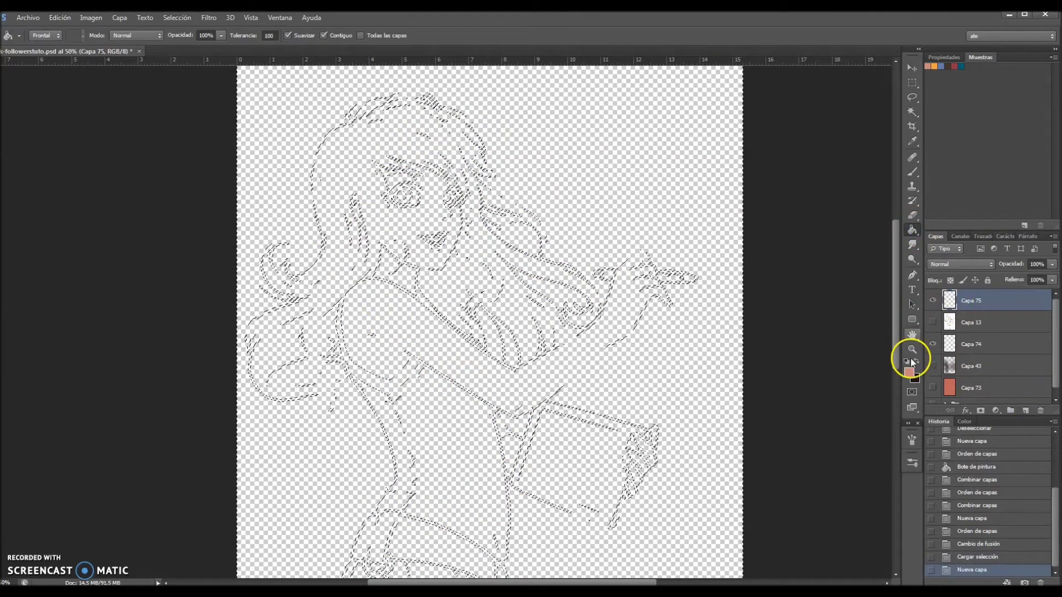
pyautogui.click(909, 373)
pyautogui.click(771, 471)
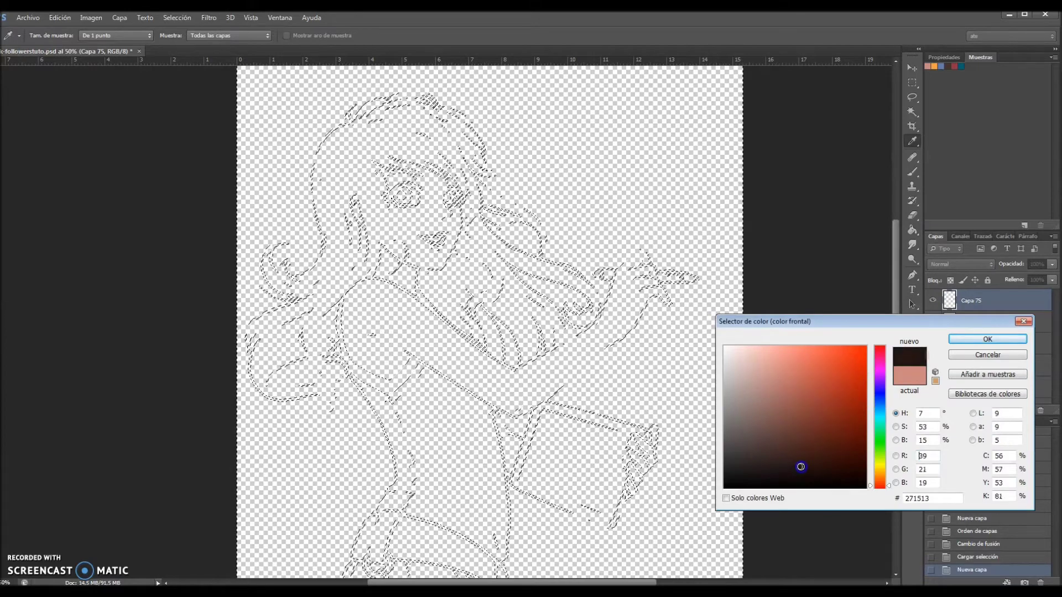
pyautogui.click(974, 339)
pyautogui.click(669, 196)
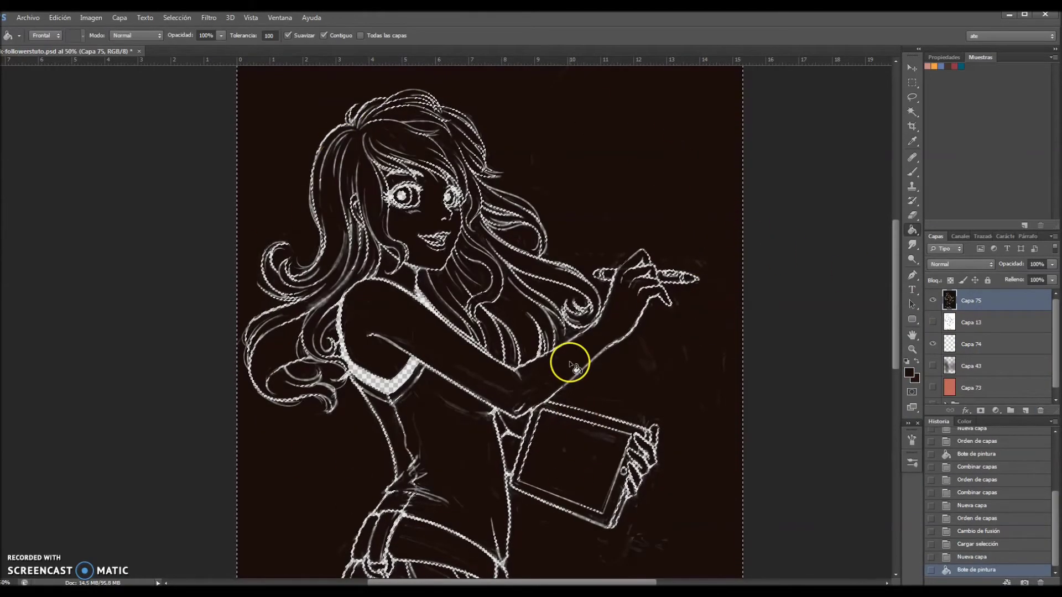
pyautogui.click(966, 558)
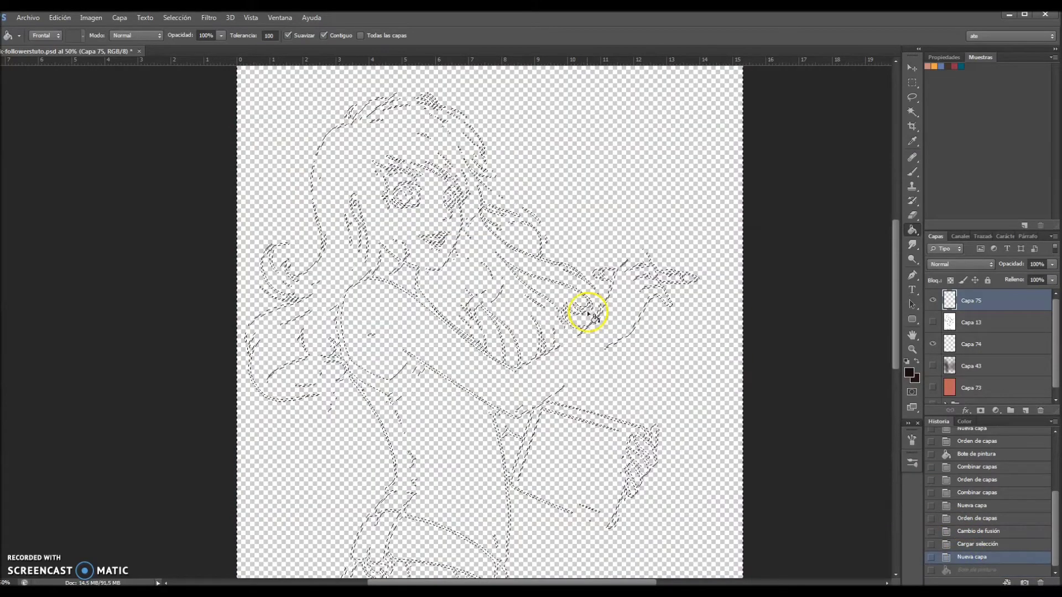
pyautogui.click(183, 18)
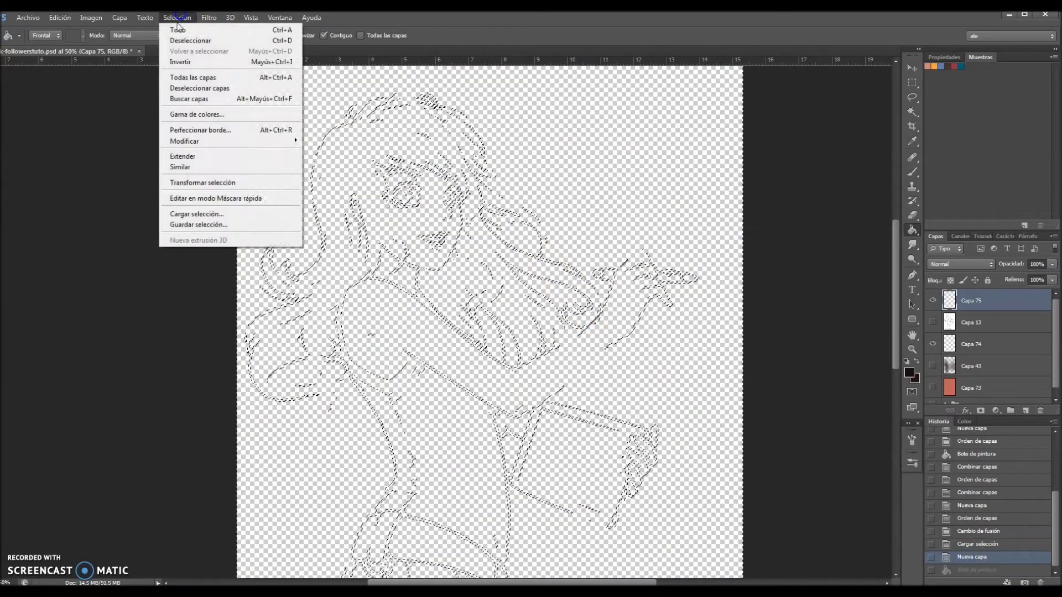
pyautogui.click(197, 64)
pyautogui.click(593, 252)
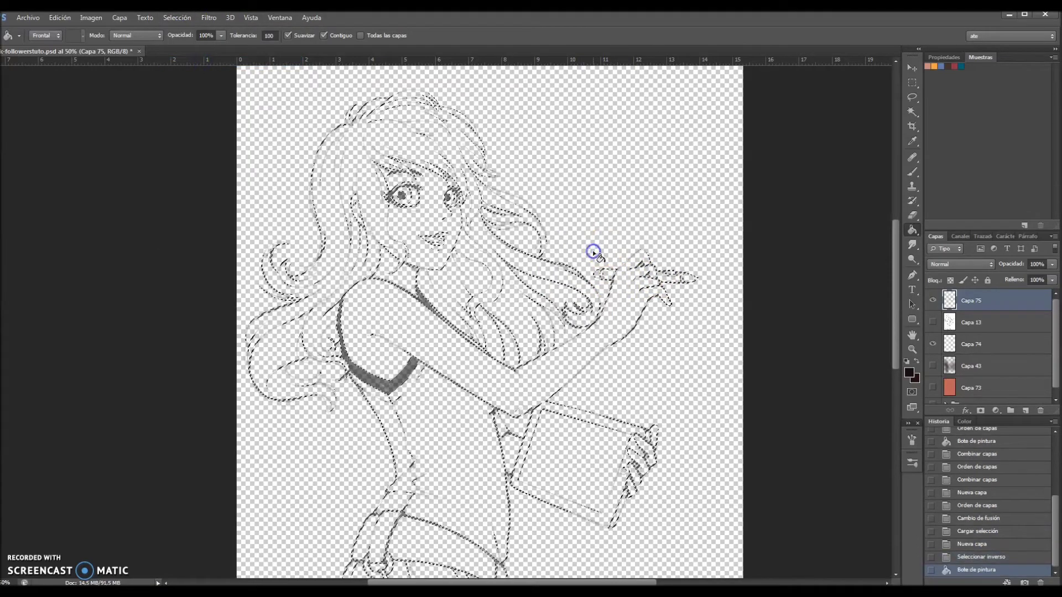
pyautogui.hotkey('ctrl', 'd')
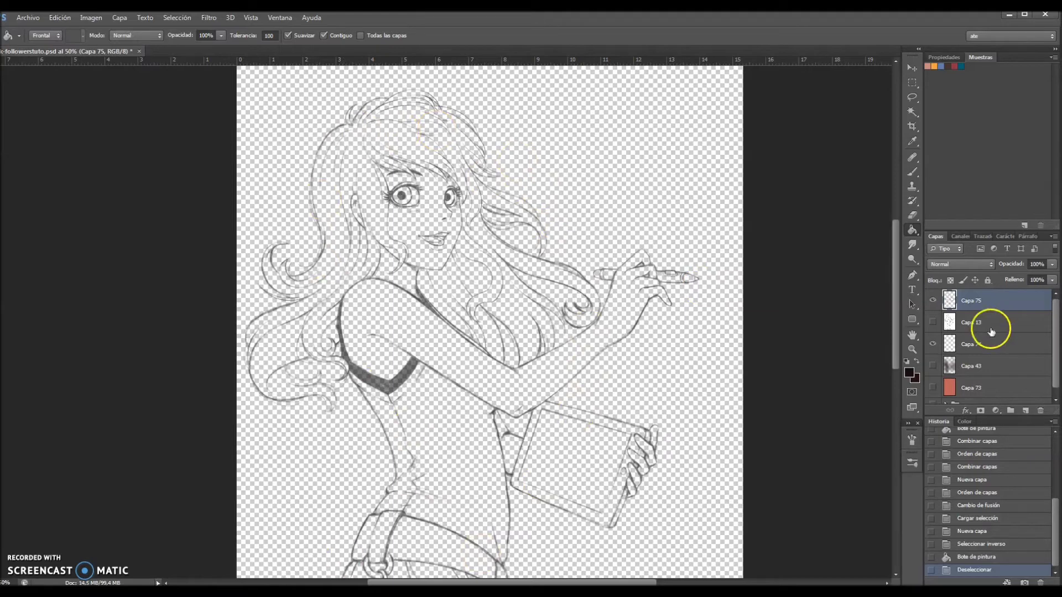
# Fill new layer Capa 76 with white using the Paint Bucket
pyautogui.click(1026, 411)
pyautogui.click(910, 374)
pyautogui.moveTo(761, 386); pyautogui.dragTo(717, 320)
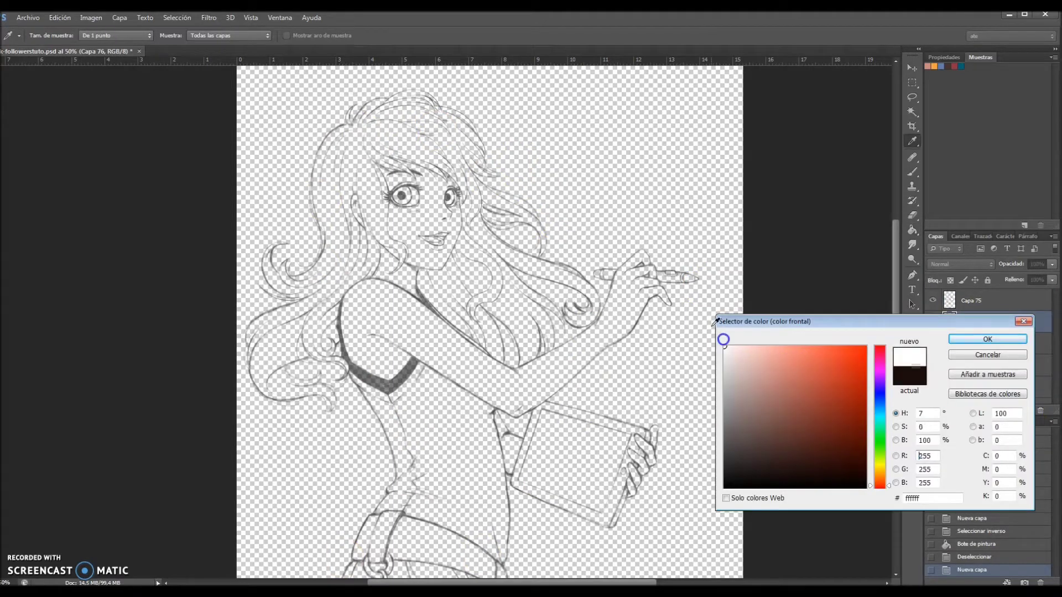
pyautogui.click(988, 339)
pyautogui.press('g')
pyautogui.click(707, 403)
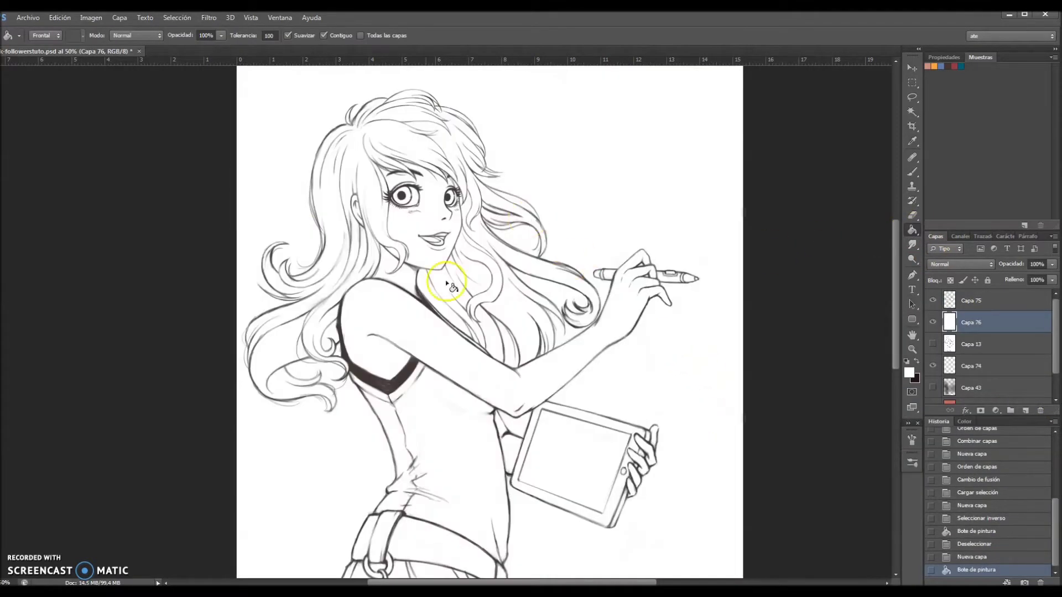
pyautogui.click(933, 322)
pyautogui.click(933, 322)
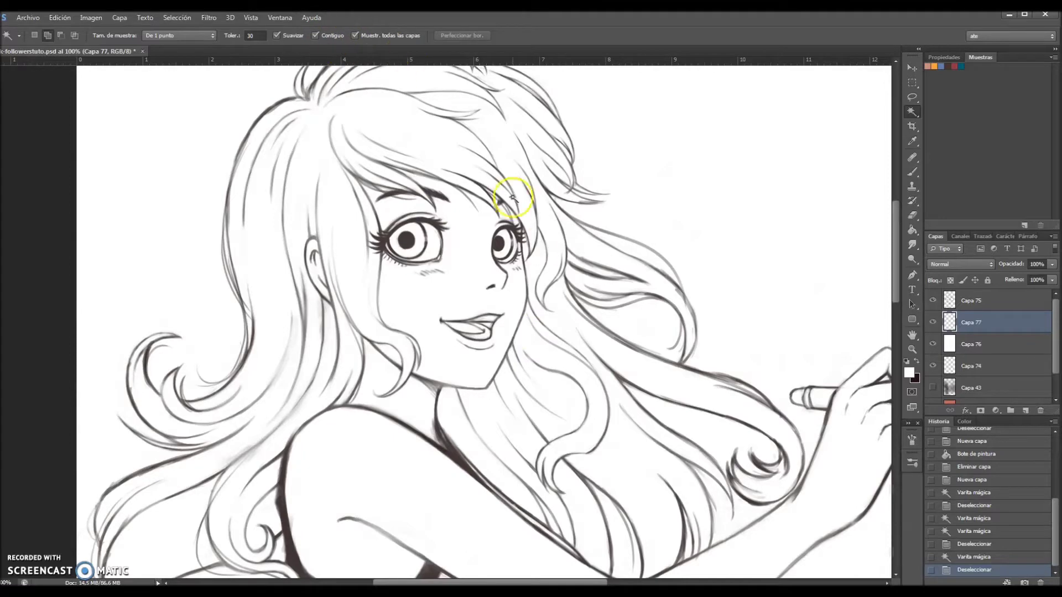
# Magic-wand select the background around the figure plus the hair gap beside the arm
pyautogui.hotkey('ctrl', '-')
pyautogui.hotkey('ctrl', '-')
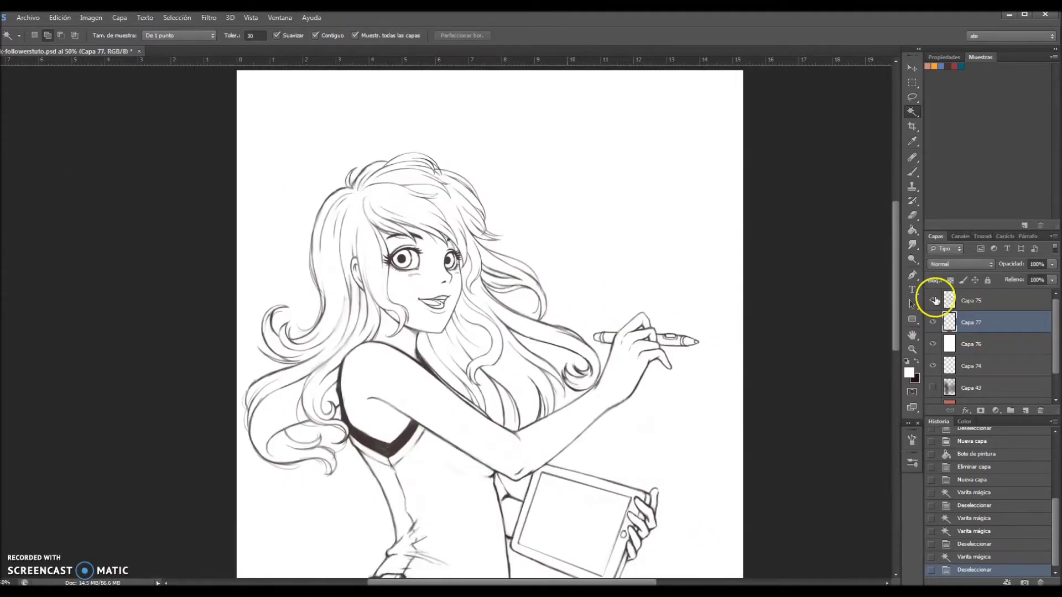
pyautogui.click(577, 140)
pyautogui.hotkey('ctrl', '+')
pyautogui.moveTo(705, 349); pyautogui.dragTo(707, 209)
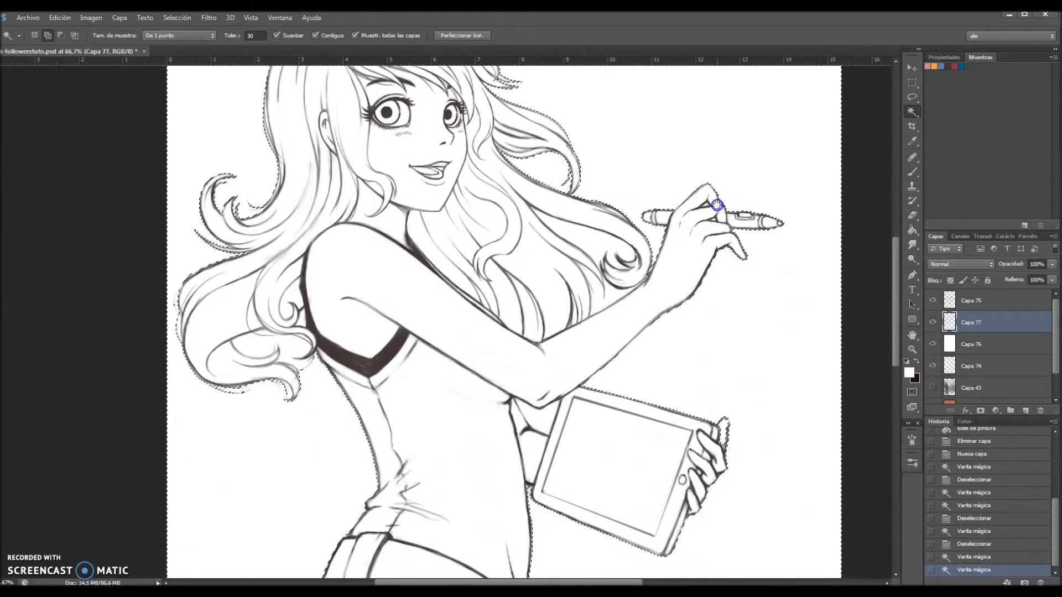
pyautogui.moveTo(686, 310); pyautogui.dragTo(693, 265)
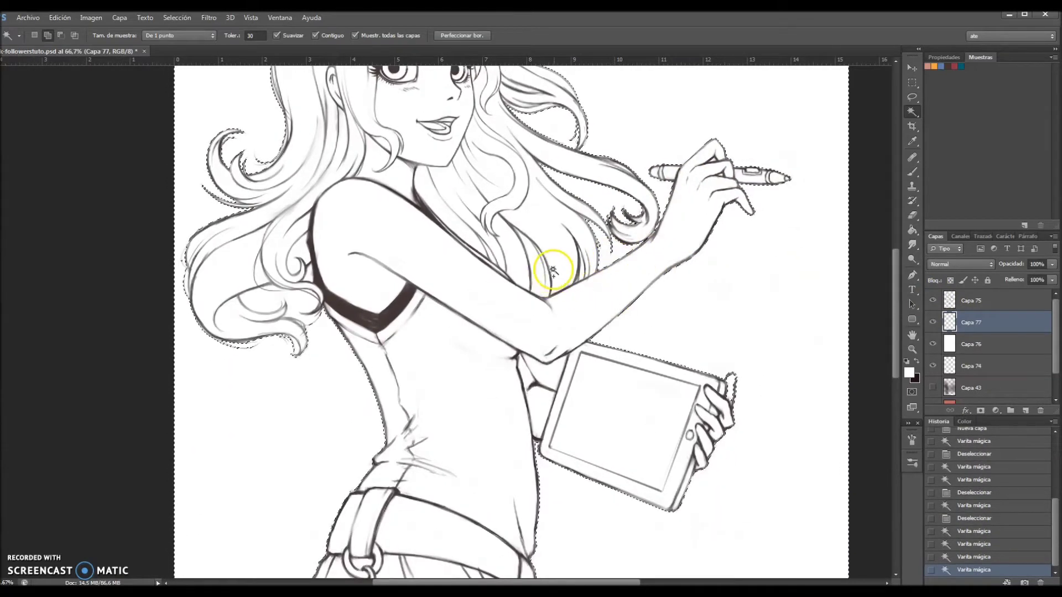
pyautogui.click(548, 290)
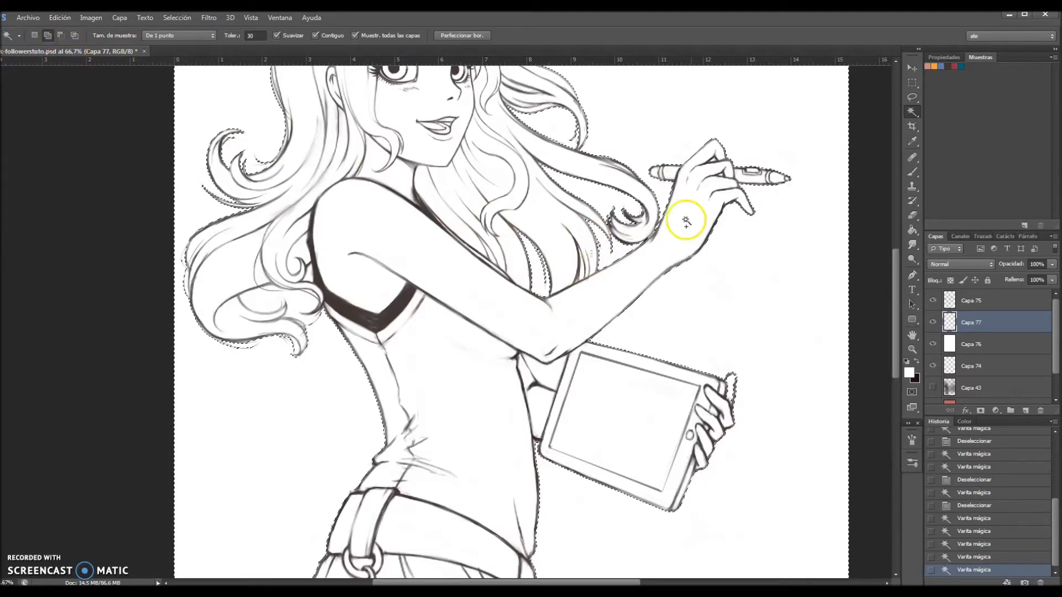
pyautogui.moveTo(719, 293); pyautogui.dragTo(681, 182)
pyautogui.scroll(-3, 690, 292)
pyautogui.scroll(-3, 662, 309)
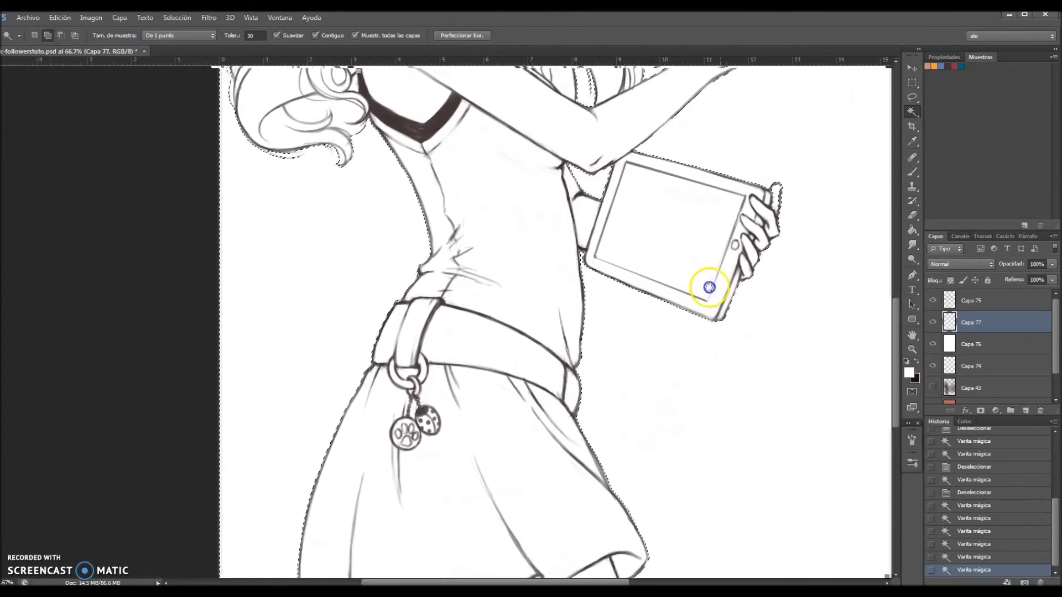
pyautogui.scroll(5, 614, 443)
pyautogui.scroll(2, 617, 370)
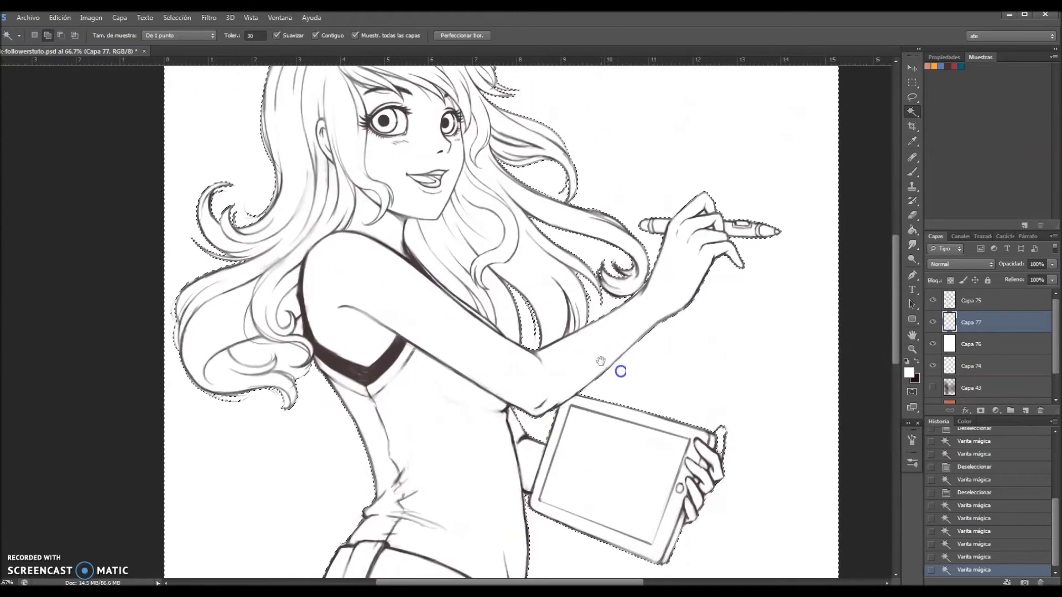
# Add the remaining hair gaps to the selection and invert it to cover the figure
pyautogui.click(284, 350)
pyautogui.scroll(2, 557, 280)
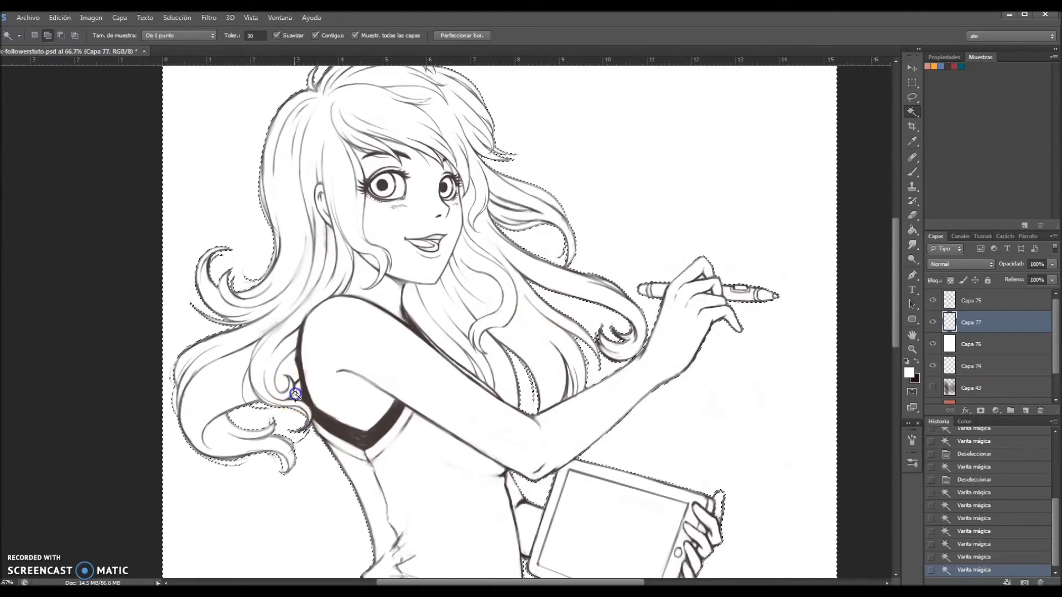
pyautogui.click(551, 221)
pyautogui.scroll(2, 553, 224)
pyautogui.scroll(-1, 682, 249)
pyautogui.click(177, 17)
pyautogui.click(198, 62)
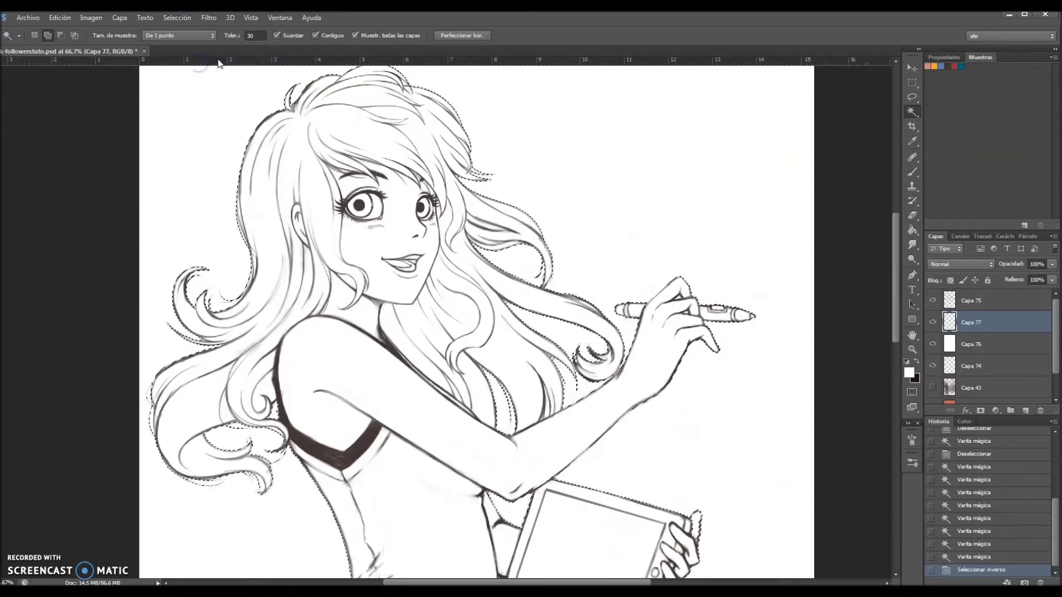
pyautogui.click(909, 373)
pyautogui.moveTo(795, 399)
pyautogui.mouseDown()
pyautogui.moveTo(829, 447)
pyautogui.moveTo(814, 443)
pyautogui.mouseUp()
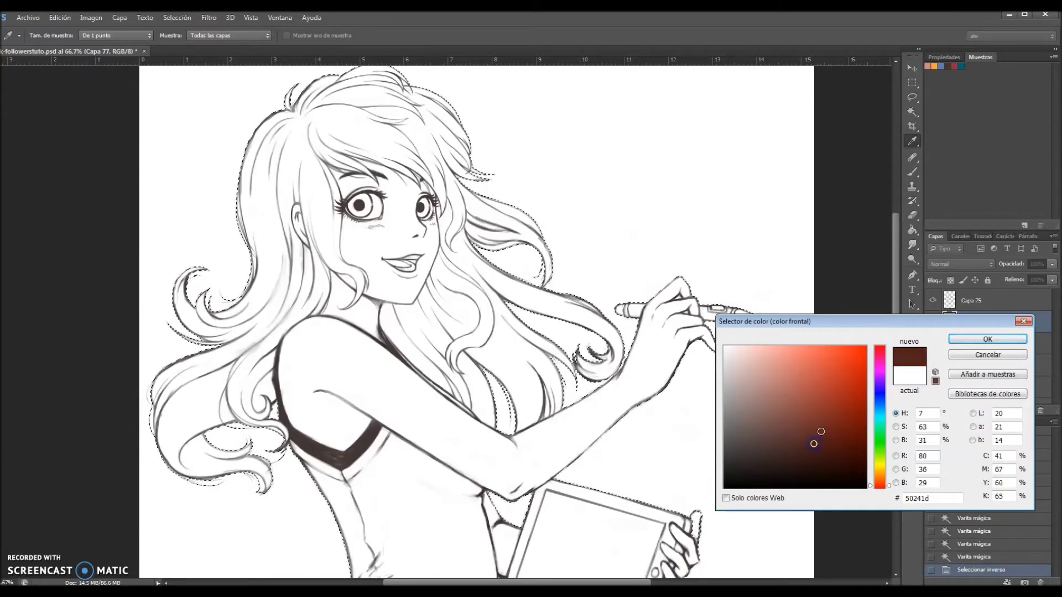
# Fill the selected figure with light salmon on Capa 77 and deselect
pyautogui.click(928, 65)
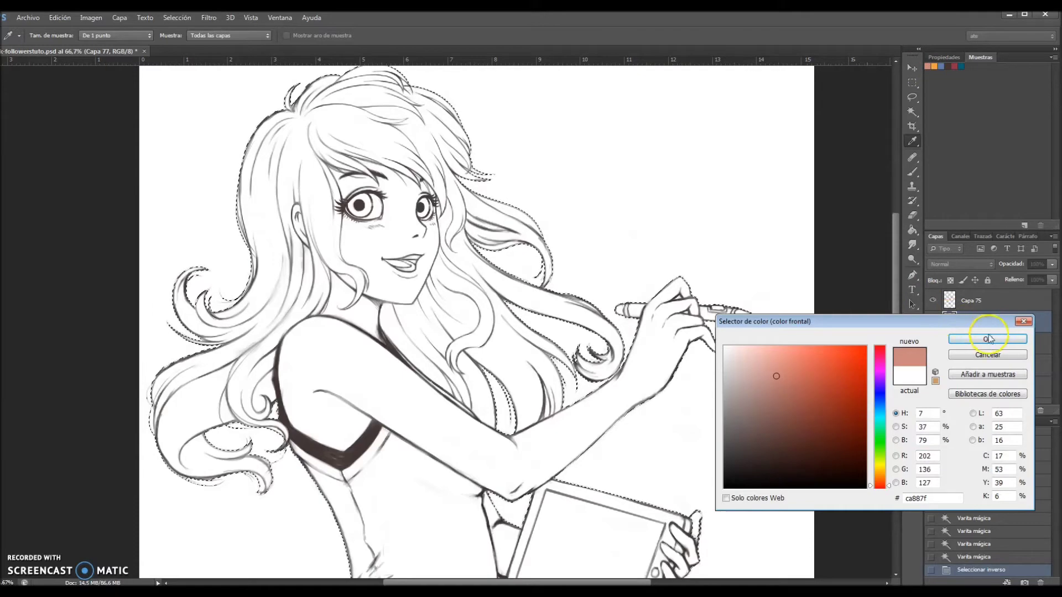
pyautogui.click(987, 339)
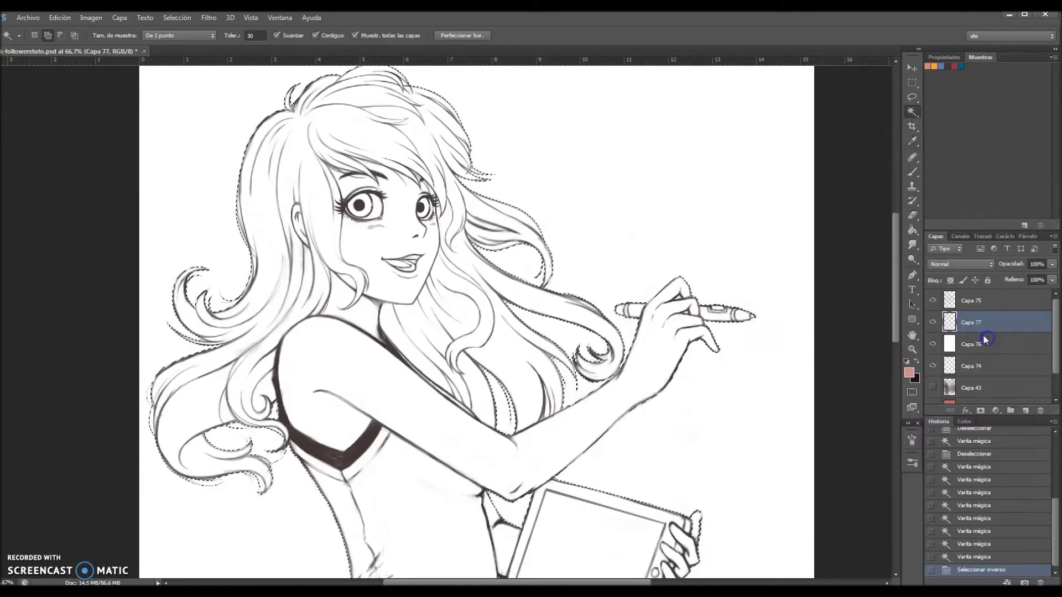
pyautogui.click(913, 230)
pyautogui.click(439, 352)
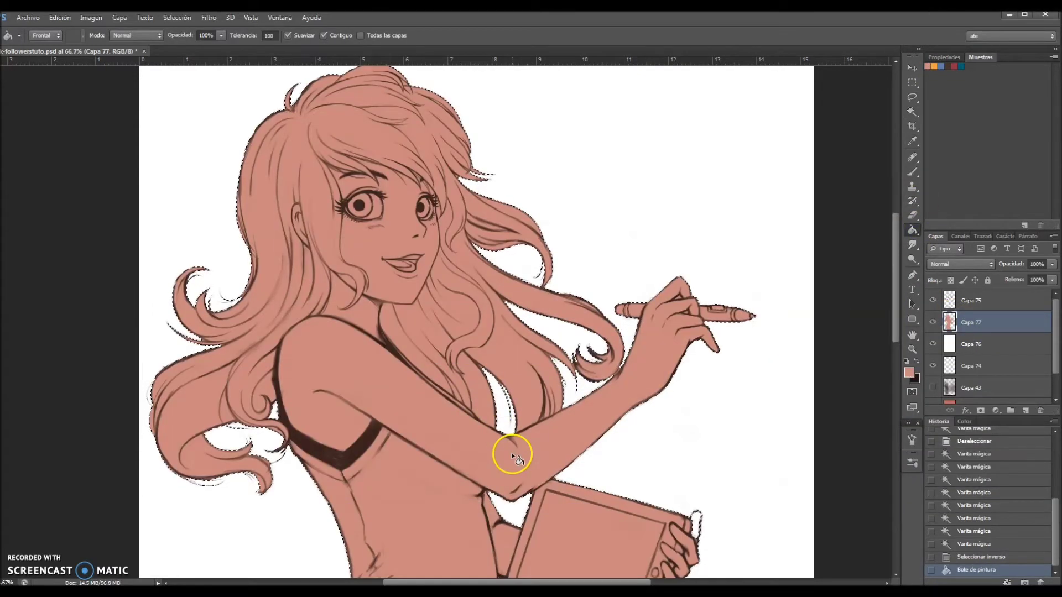
pyautogui.hotkey('ctrl', 'd')
# Scroll over the coloured figure and add a new layer above the skin layer
pyautogui.scroll(-1, 512, 455)
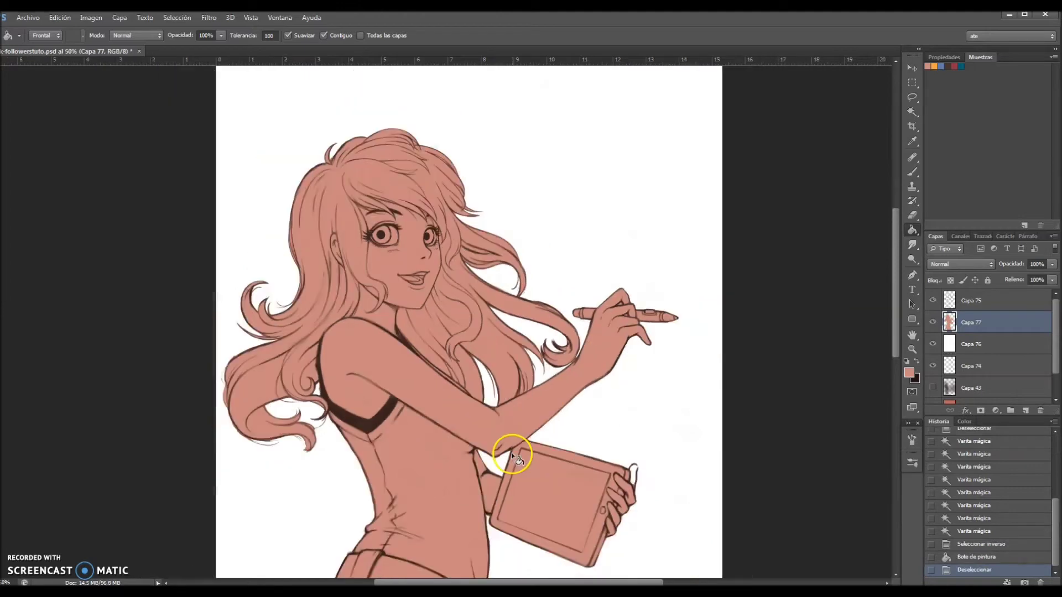
pyautogui.scroll(-1, 514, 431)
pyautogui.scroll(-2, 553, 404)
pyautogui.scroll(-2, 591, 415)
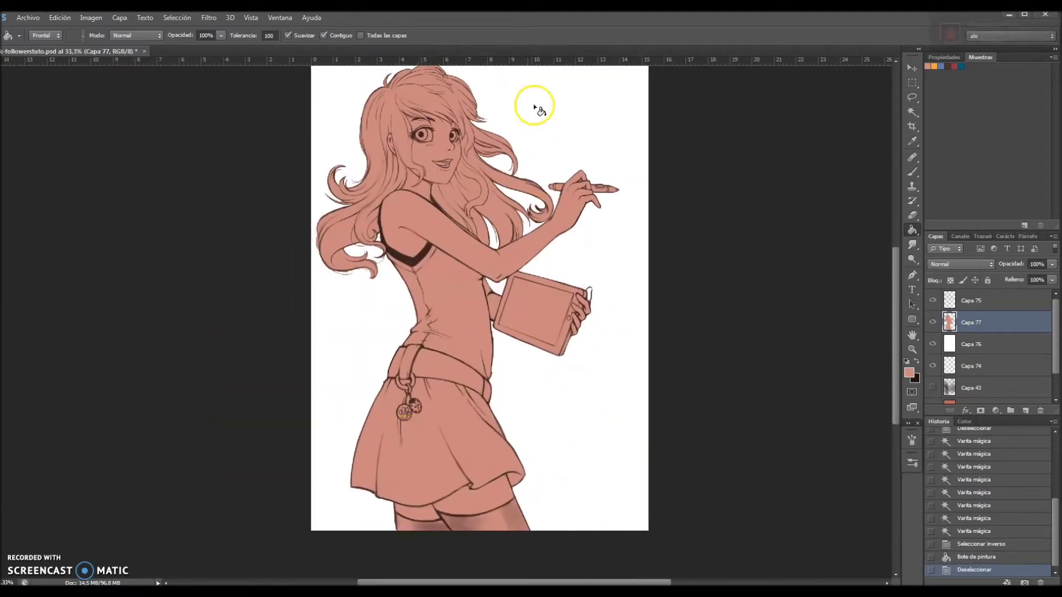
pyautogui.scroll(2, 476, 346)
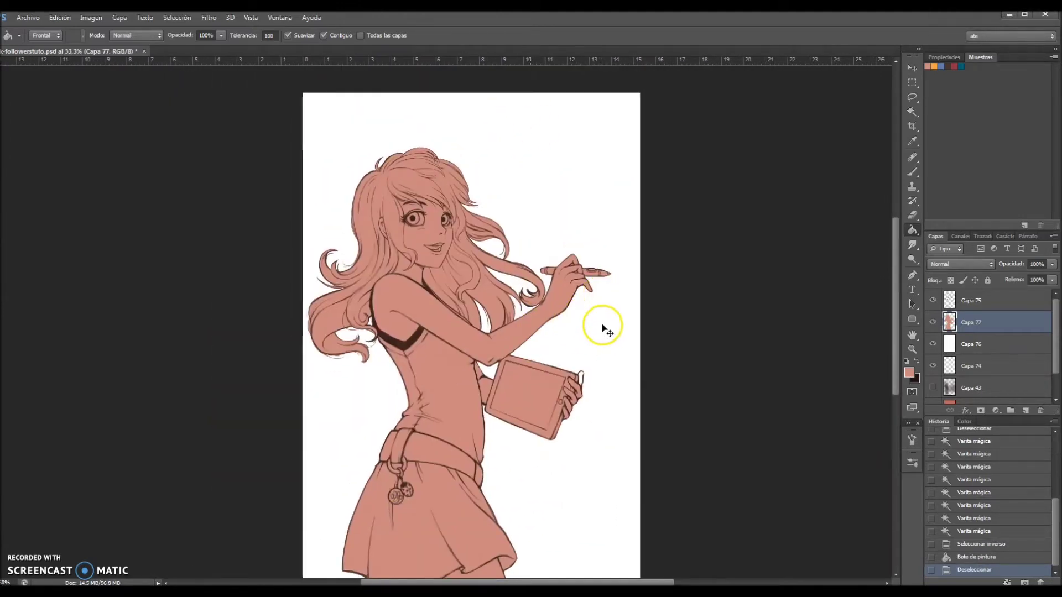
pyautogui.scroll(1, 603, 327)
pyautogui.scroll(1, 605, 325)
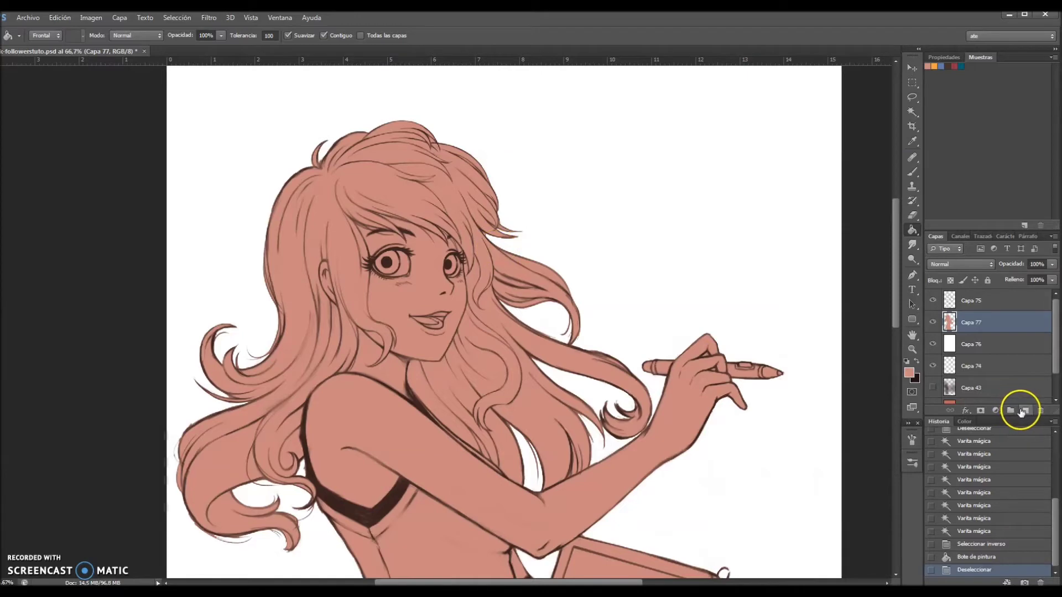
pyautogui.click(1027, 411)
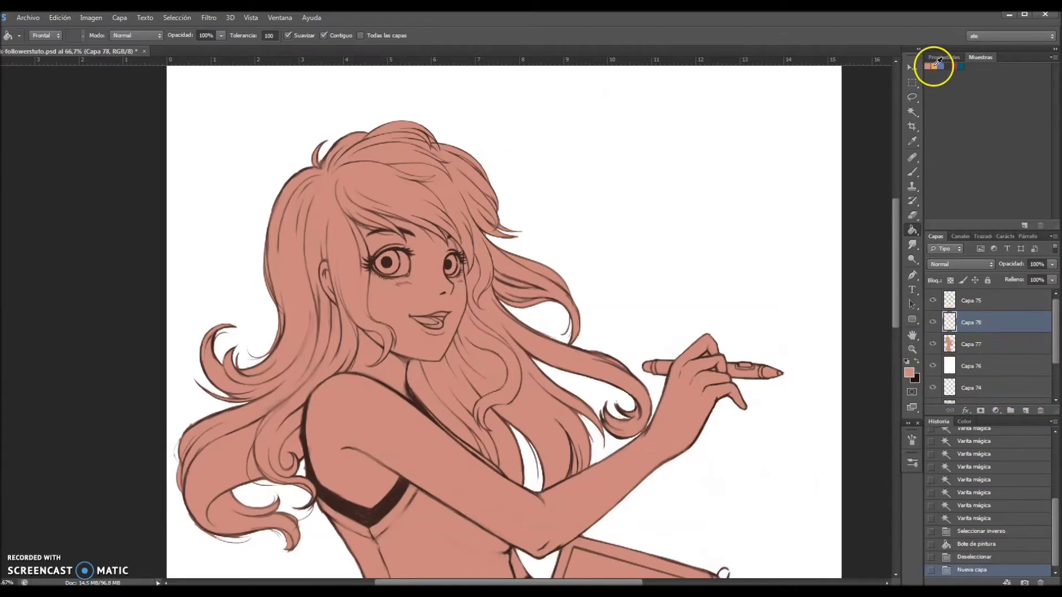
pyautogui.click(912, 172)
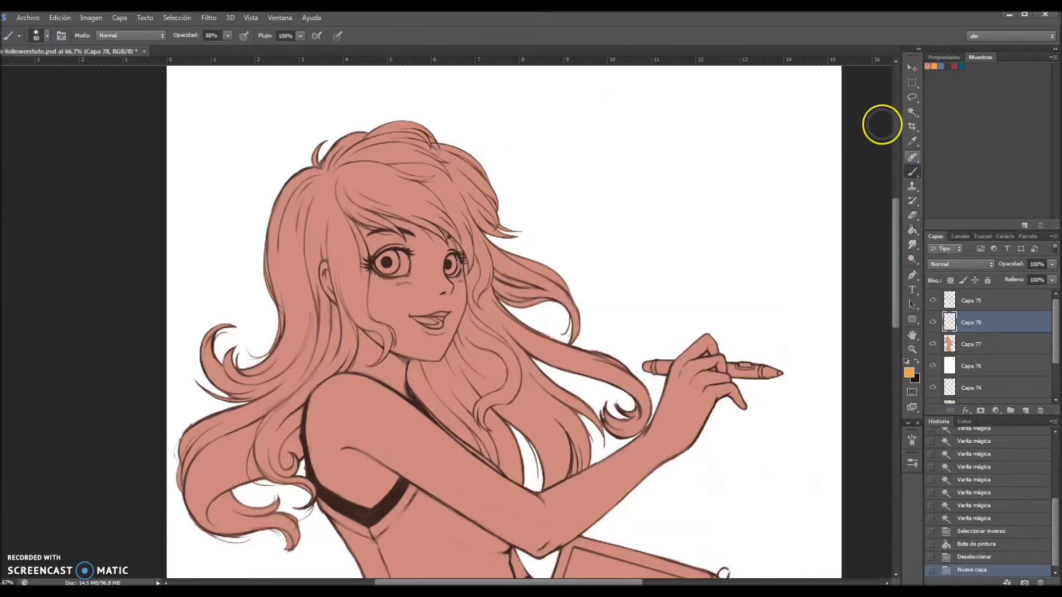
pyautogui.moveTo(478, 199); pyautogui.dragTo(446, 131)
pyautogui.click(912, 215)
pyautogui.moveTo(443, 122); pyautogui.dragTo(465, 145)
pyautogui.moveTo(470, 145)
pyautogui.mouseDown()
pyautogui.moveTo(495, 177)
pyautogui.moveTo(457, 145)
pyautogui.mouseUp()
pyautogui.click(914, 174)
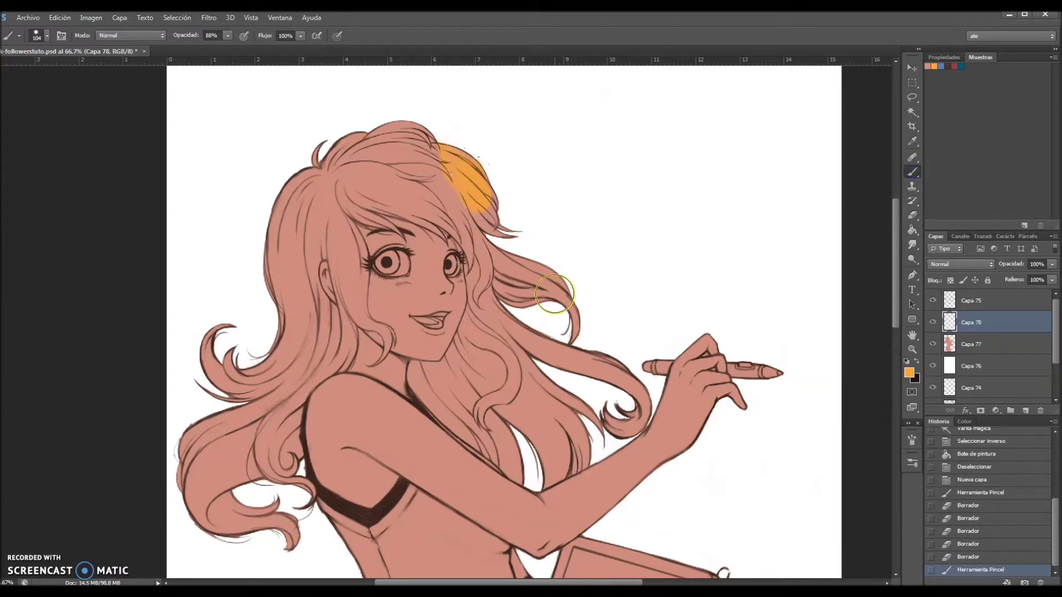
pyautogui.moveTo(557, 160); pyautogui.dragTo(636, 194)
pyautogui.moveTo(684, 167); pyautogui.dragTo(657, 229)
pyautogui.moveTo(710, 169); pyautogui.dragTo(684, 232)
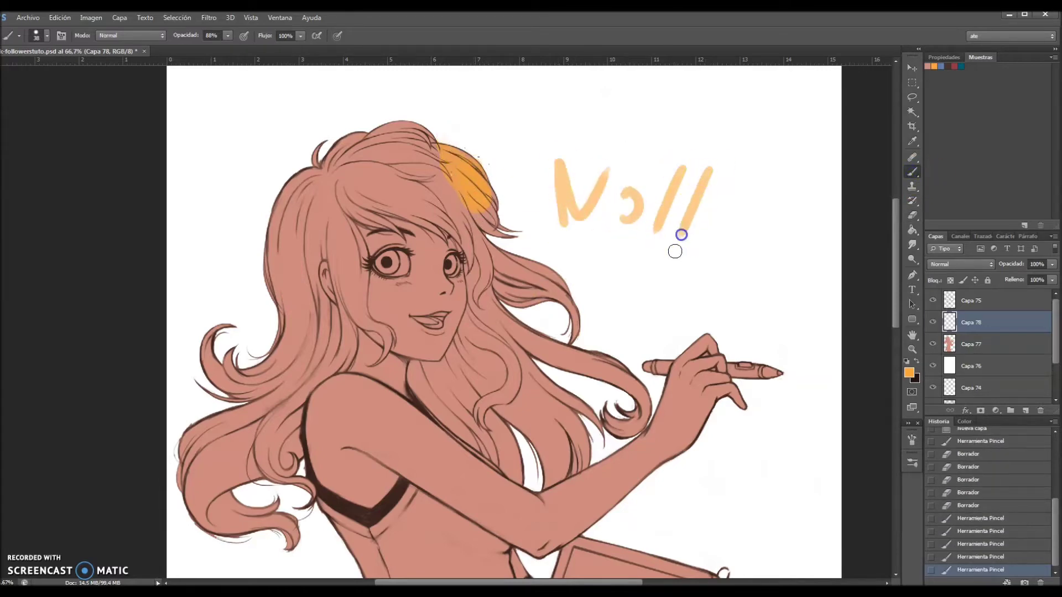
pyautogui.moveTo(733, 182); pyautogui.dragTo(709, 235)
pyautogui.click(697, 264)
pyautogui.click(650, 245)
pyautogui.moveTo(625, 193); pyautogui.dragTo(620, 192)
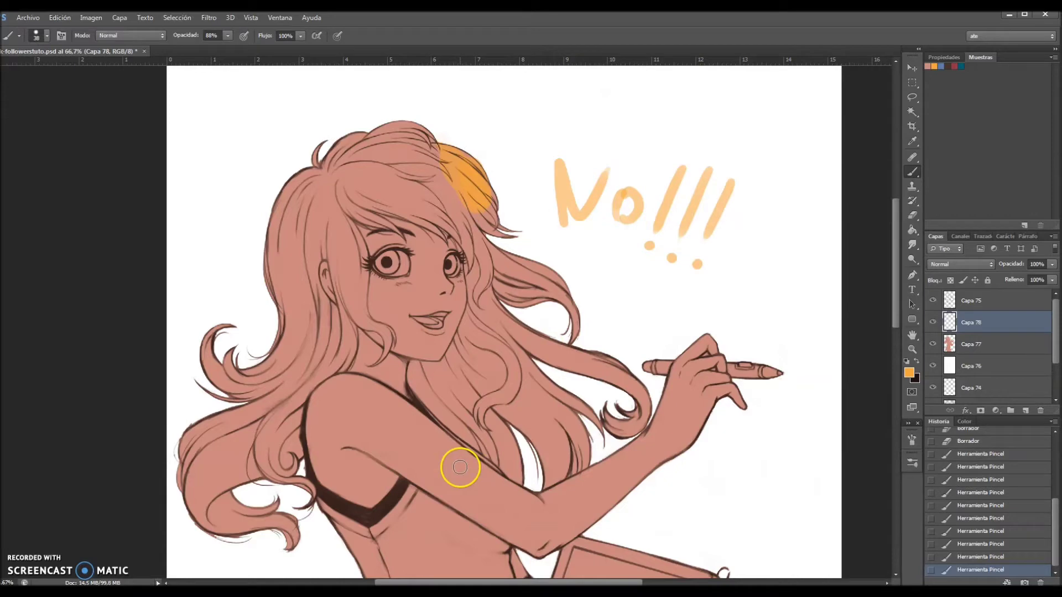
pyautogui.moveTo(981, 537); pyautogui.dragTo(975, 441)
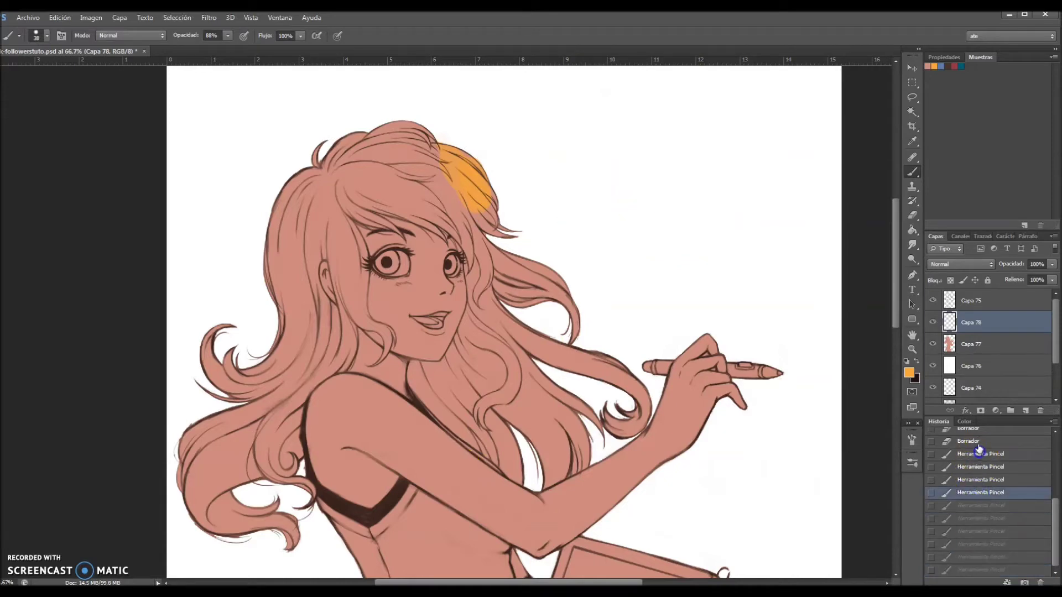
pyautogui.moveTo(974, 324); pyautogui.dragTo(1041, 411)
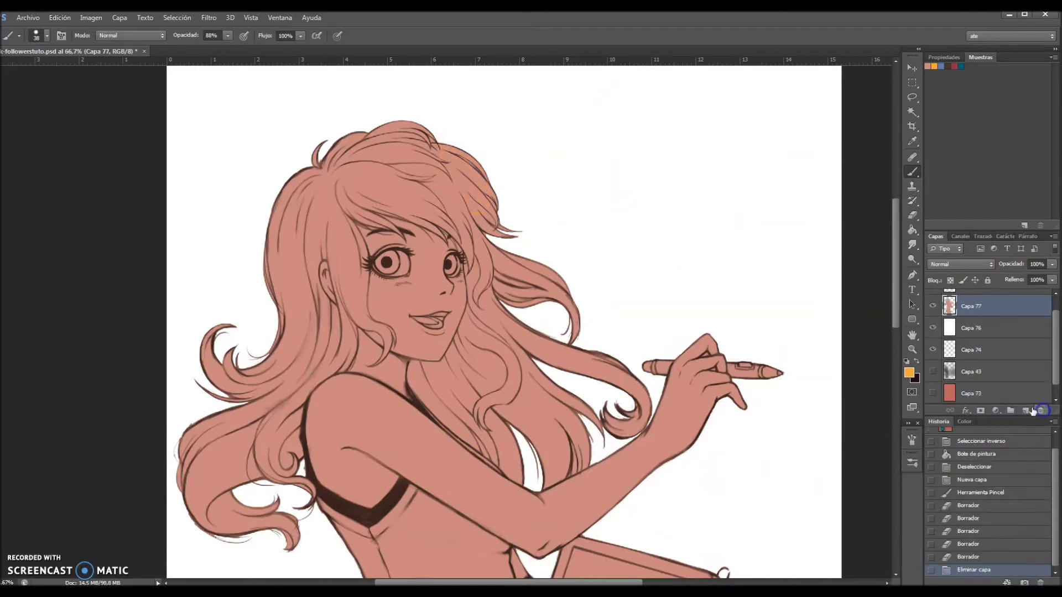
# Paint test lettering 'ALT!' in orange on a new layer above the skin layer
pyautogui.click(1026, 411)
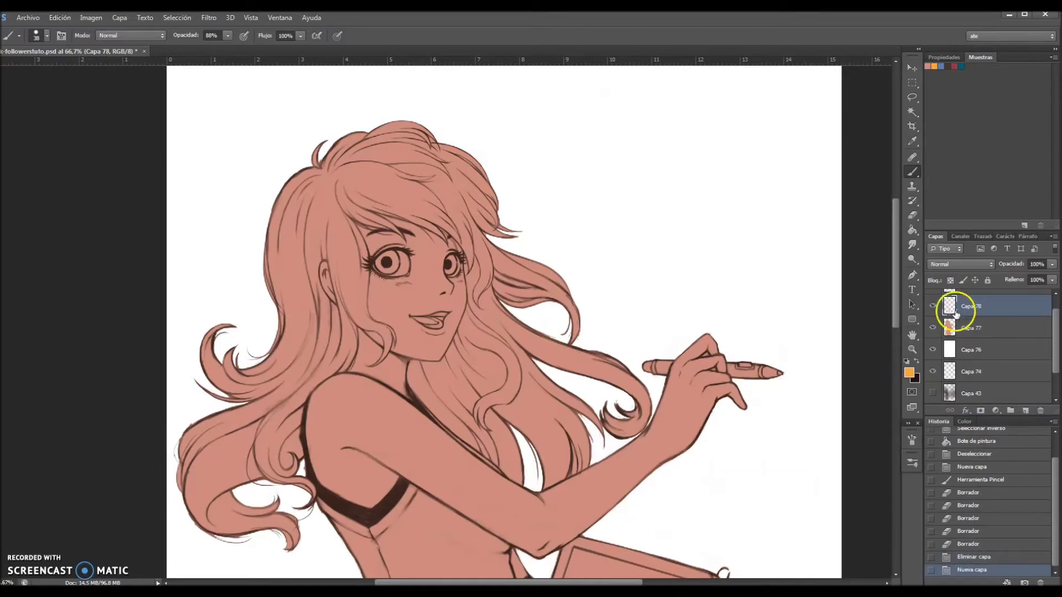
pyautogui.moveTo(636, 227)
pyautogui.mouseDown()
pyautogui.moveTo(663, 224)
pyautogui.moveTo(680, 193)
pyautogui.mouseUp()
pyautogui.moveTo(692, 169)
pyautogui.mouseDown()
pyautogui.moveTo(713, 217)
pyautogui.moveTo(710, 173)
pyautogui.mouseUp()
pyautogui.moveTo(733, 217)
pyautogui.mouseDown()
pyautogui.moveTo(730, 165)
pyautogui.moveTo(763, 156)
pyautogui.mouseUp()
pyautogui.click(761, 230)
pyautogui.moveTo(656, 234)
pyautogui.mouseDown()
pyautogui.moveTo(635, 194)
pyautogui.moveTo(728, 206)
pyautogui.moveTo(753, 151)
pyautogui.mouseUp()
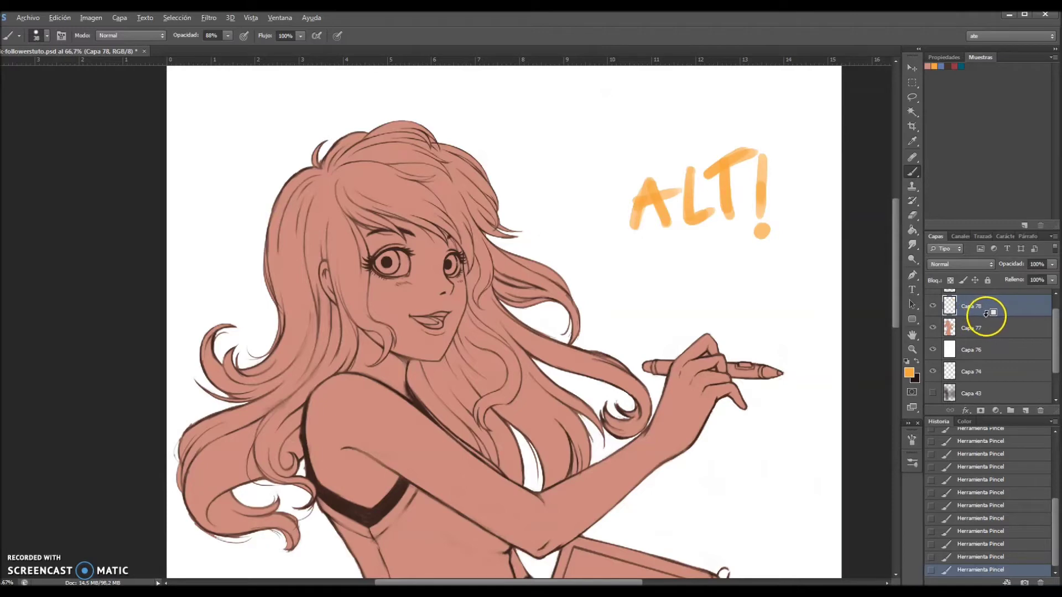
# Delete the lettering layer and clip the empty Capa 78 to skin layer Capa 77
pyautogui.keyDown('alt'); pyautogui.click(985, 315); pyautogui.keyUp('alt')
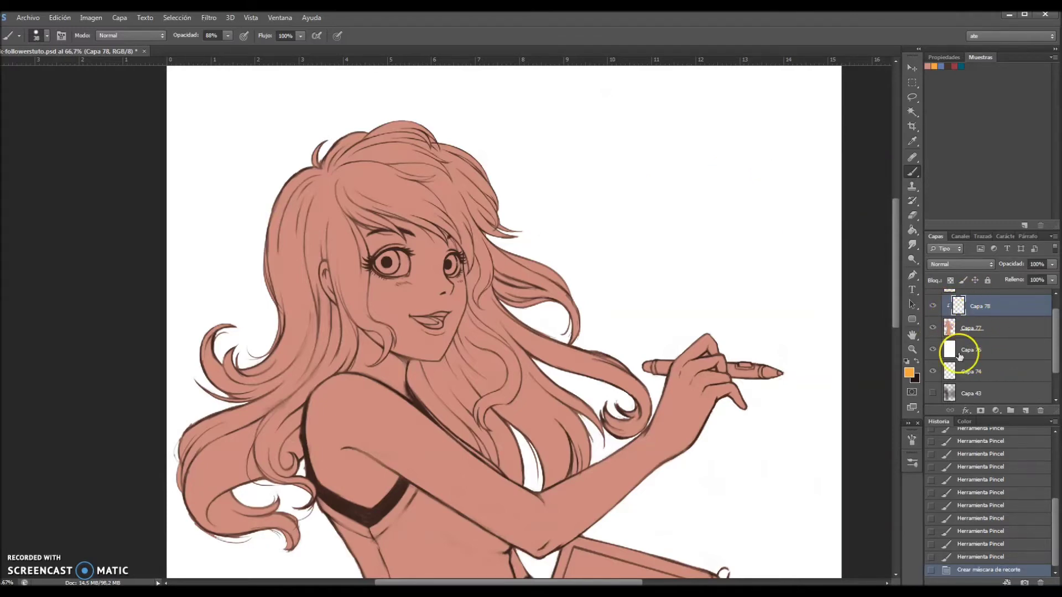
pyautogui.click(967, 557)
pyautogui.press('Delete')
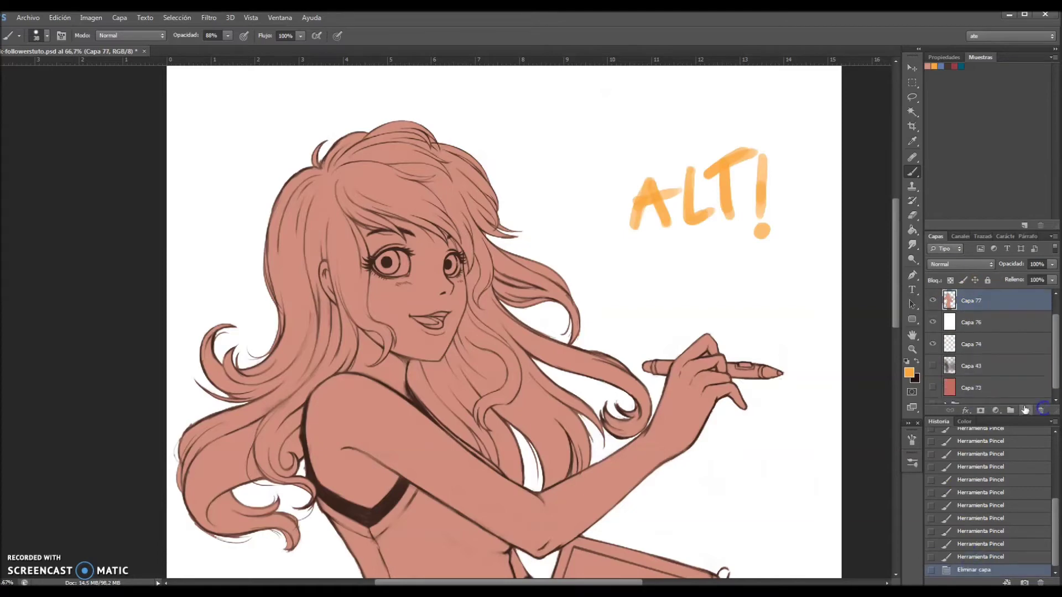
pyautogui.keyDown('alt'); pyautogui.click(989, 310); pyautogui.keyUp('alt')
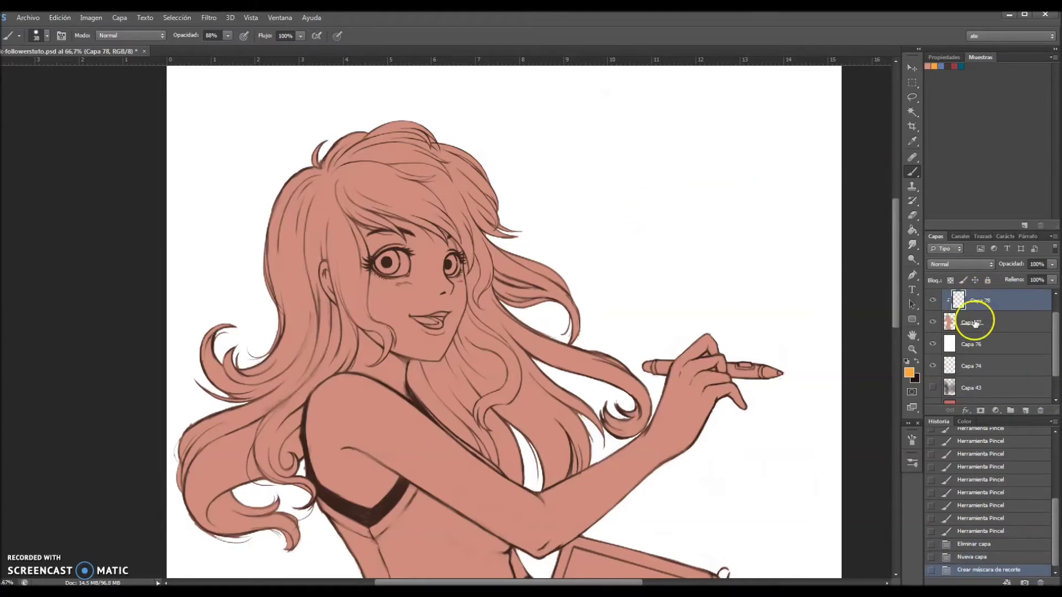
pyautogui.moveTo(1051, 330); pyautogui.dragTo(1057, 317)
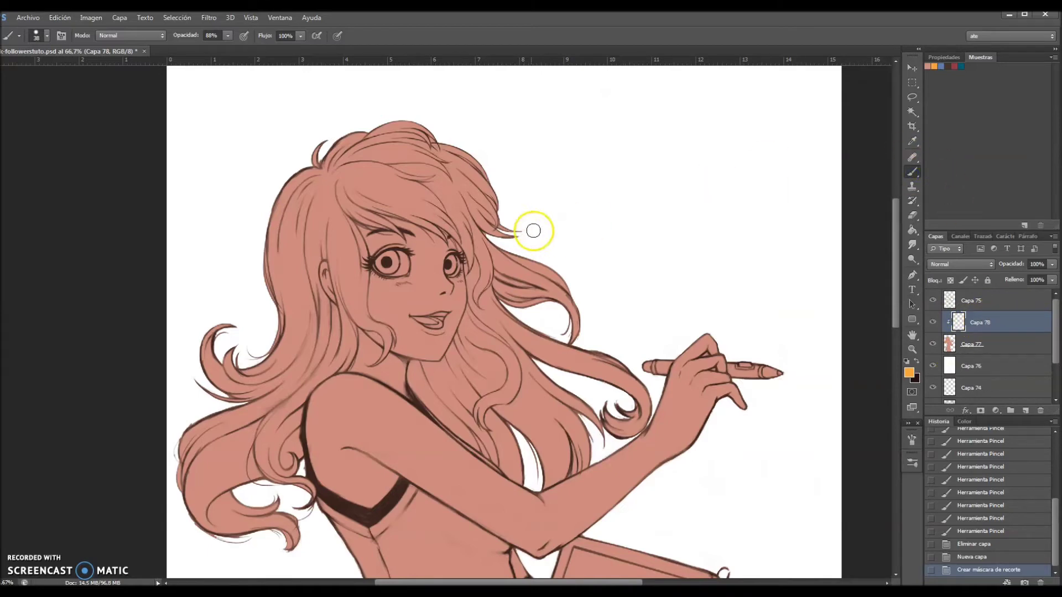
pyautogui.press(']')
pyautogui.press(']')
pyautogui.press(']')
# Paint the top of the hair, the shoulder lock and left hair strip orange
pyautogui.moveTo(509, 238)
pyautogui.mouseDown()
pyautogui.moveTo(403, 356)
pyautogui.moveTo(253, 474)
pyautogui.moveTo(323, 393)
pyautogui.moveTo(247, 472)
pyautogui.mouseUp()
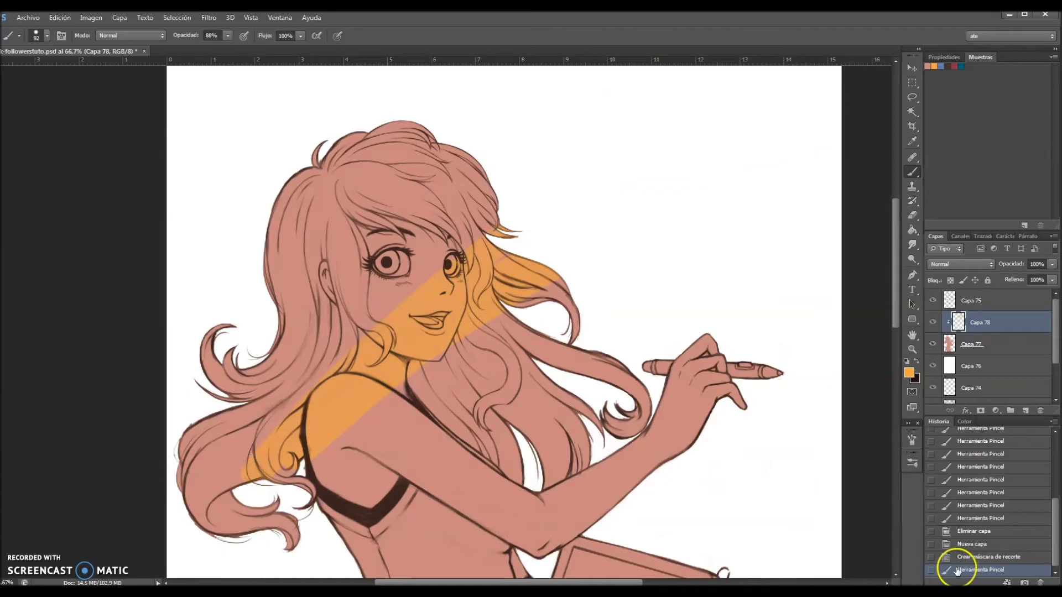
pyautogui.click(970, 557)
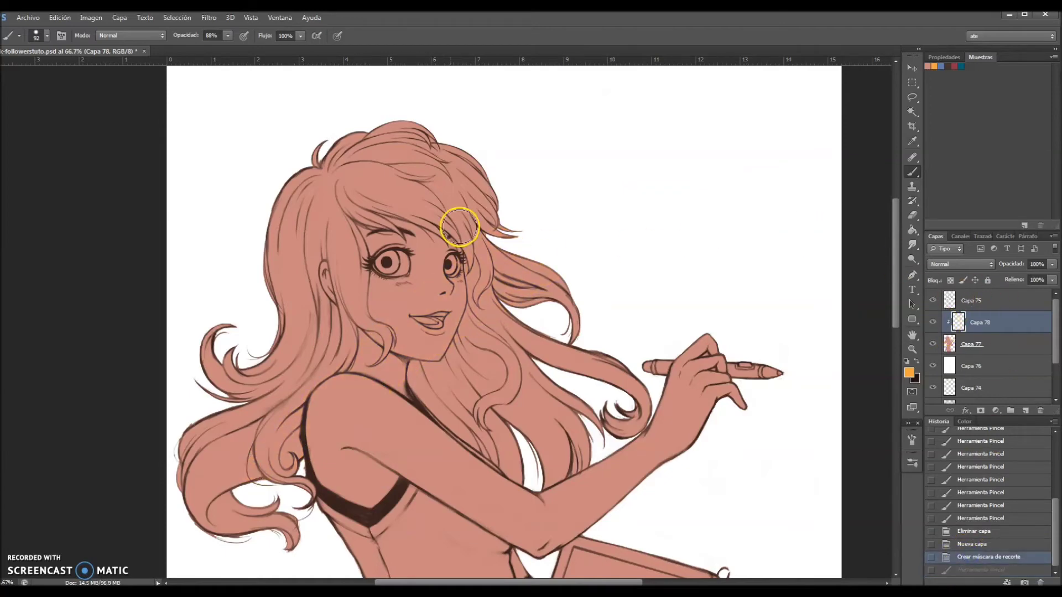
pyautogui.moveTo(481, 188)
pyautogui.mouseDown()
pyautogui.moveTo(432, 165)
pyautogui.moveTo(222, 311)
pyautogui.moveTo(248, 420)
pyautogui.mouseUp()
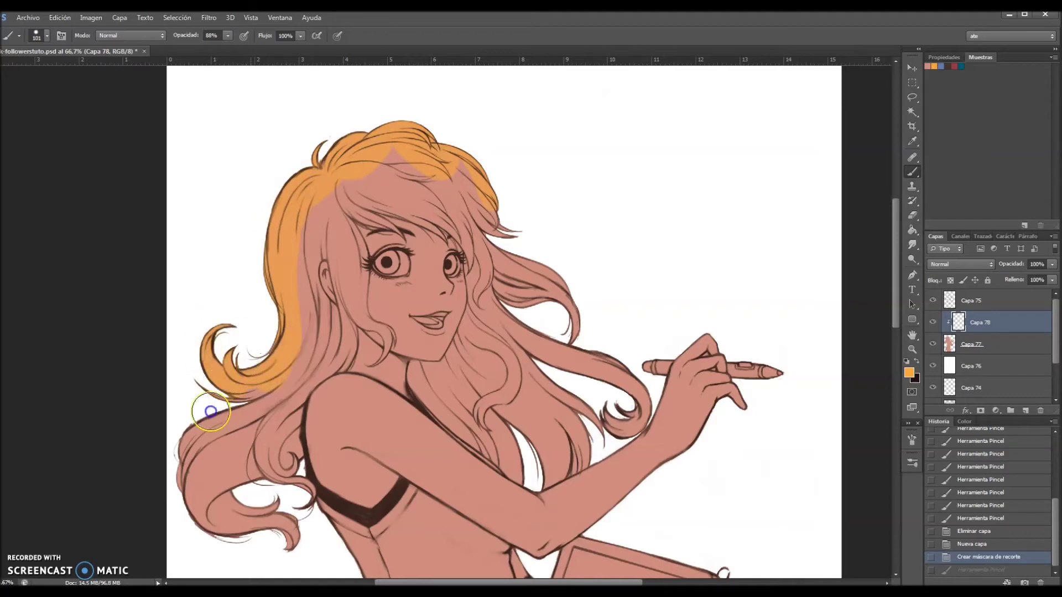
pyautogui.moveTo(271, 419); pyautogui.dragTo(295, 485)
pyautogui.moveTo(257, 408)
pyautogui.mouseDown()
pyautogui.moveTo(285, 323)
pyautogui.moveTo(368, 178)
pyautogui.moveTo(339, 190)
pyautogui.moveTo(431, 191)
pyautogui.moveTo(505, 213)
pyautogui.moveTo(554, 351)
pyautogui.moveTo(507, 277)
pyautogui.mouseUp()
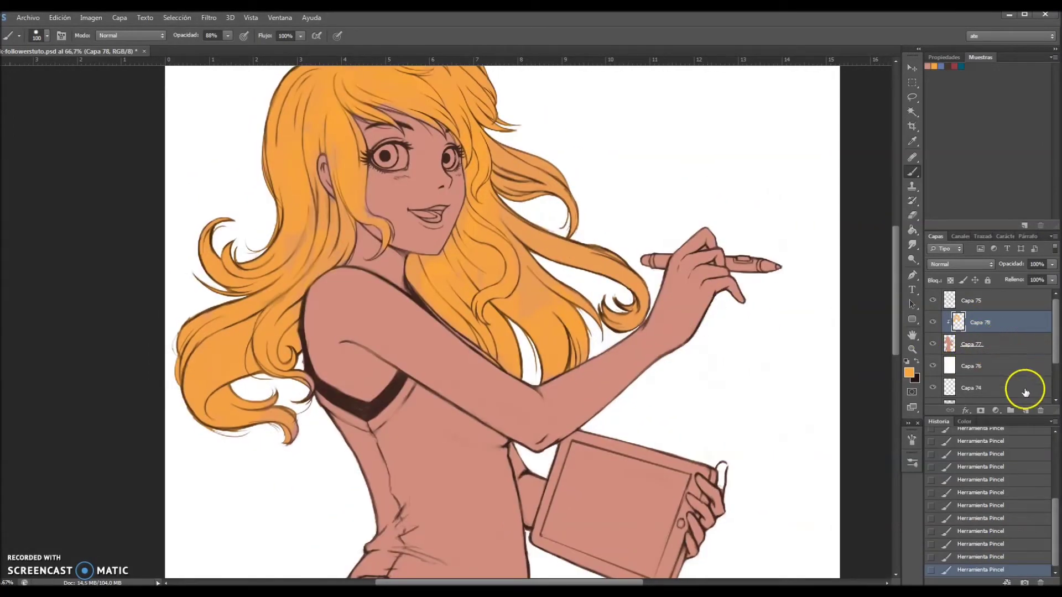
pyautogui.keyDown('ctrl'); pyautogui.click(1025, 410); pyautogui.keyUp('ctrl')
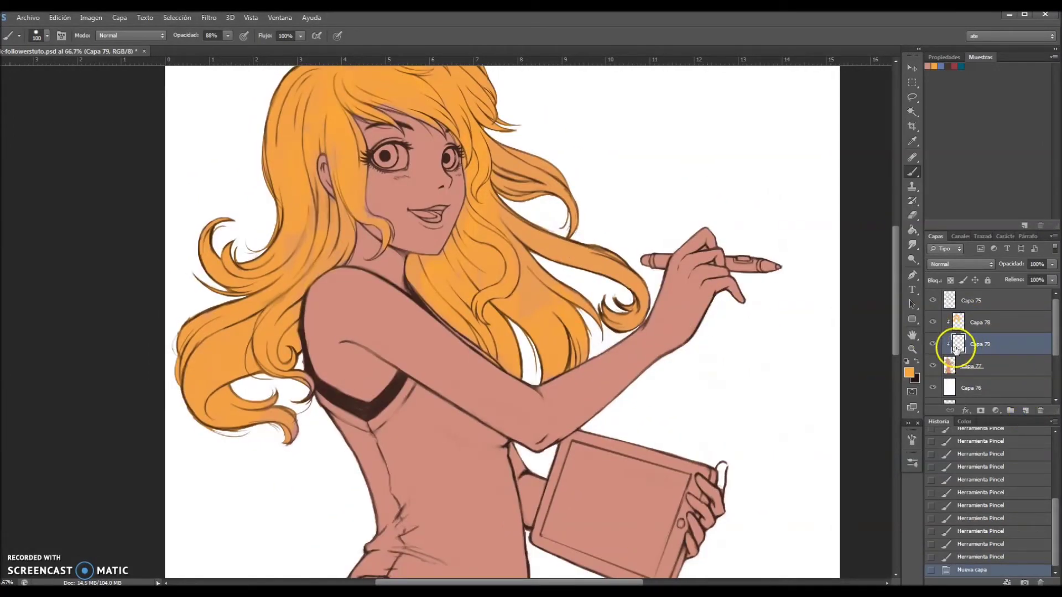
# Toggle the orange hair layer Capa 78 on and off to inspect the colouring
pyautogui.click(990, 317)
pyautogui.click(933, 322)
pyautogui.click(932, 322)
pyautogui.click(933, 322)
pyautogui.scroll(1, 779, 380)
pyautogui.click(933, 323)
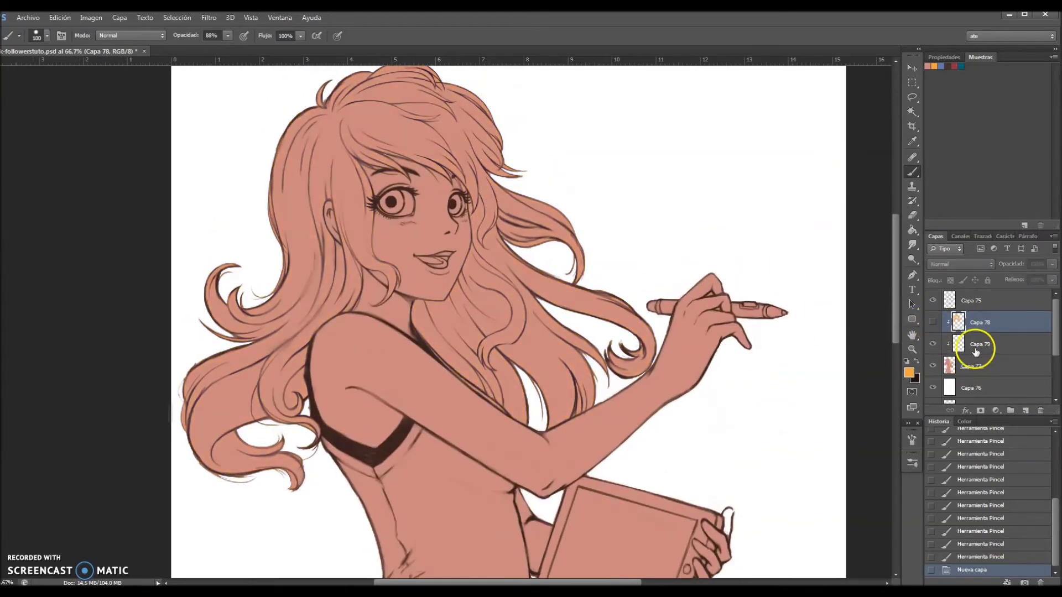
pyautogui.click(932, 322)
# Brush the tank top dark red on Capa 79 and compare it with the hair
pyautogui.click(975, 344)
pyautogui.scroll(-3, 796, 406)
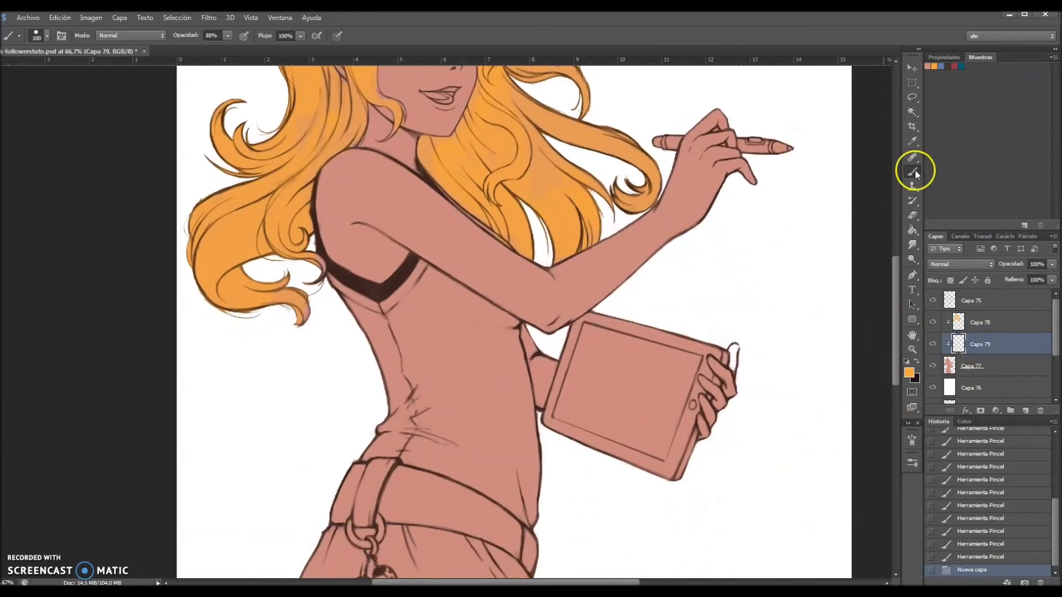
pyautogui.click(952, 66)
pyautogui.scroll(-2, 673, 246)
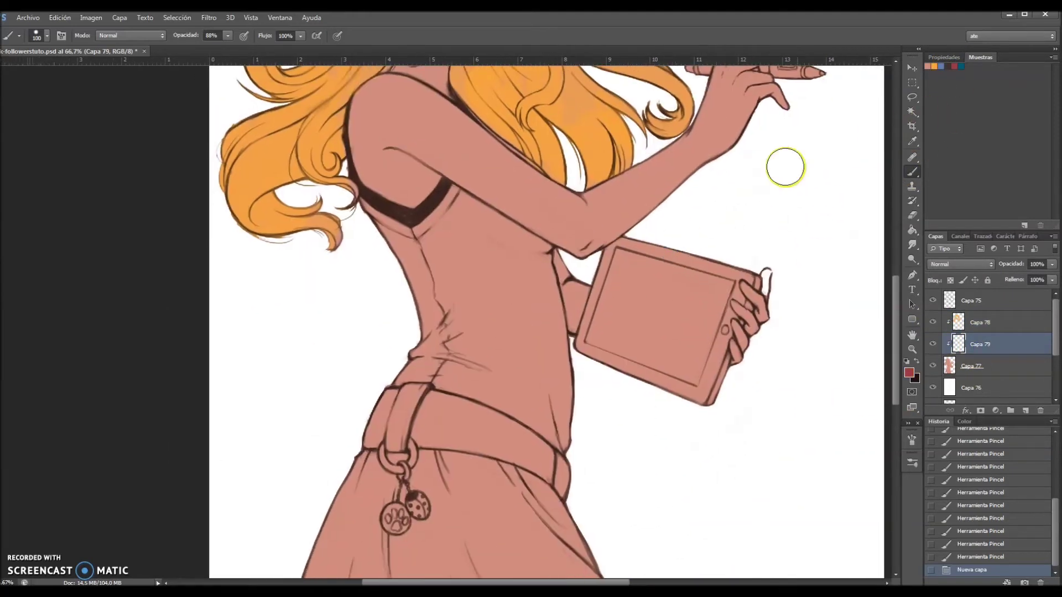
pyautogui.moveTo(508, 304)
pyautogui.mouseDown()
pyautogui.moveTo(491, 367)
pyautogui.moveTo(517, 386)
pyautogui.moveTo(442, 310)
pyautogui.mouseUp()
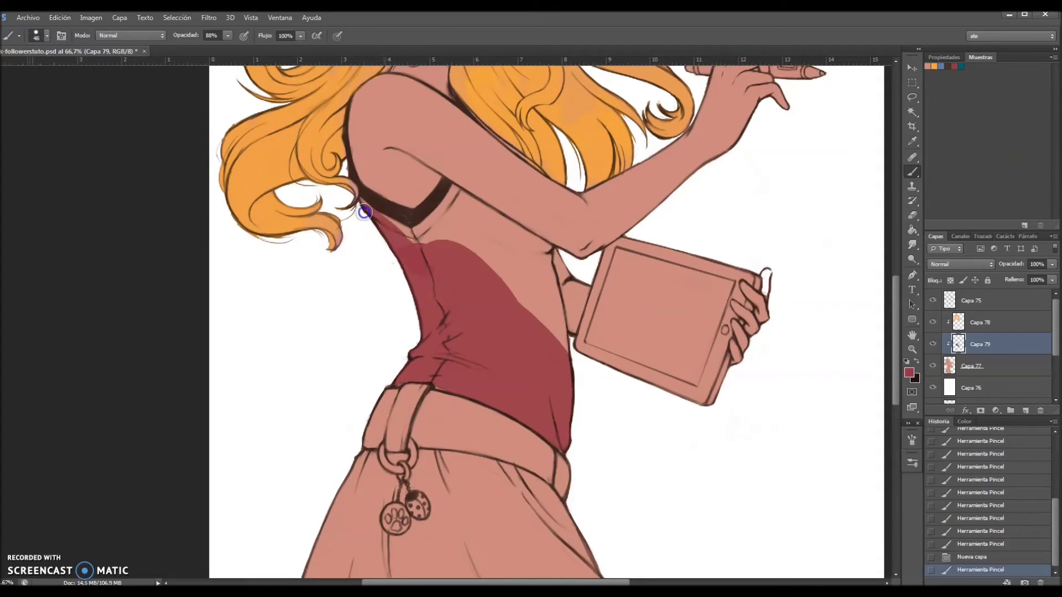
pyautogui.moveTo(454, 210); pyautogui.dragTo(531, 249)
pyautogui.hotkey('ctrl', '-')
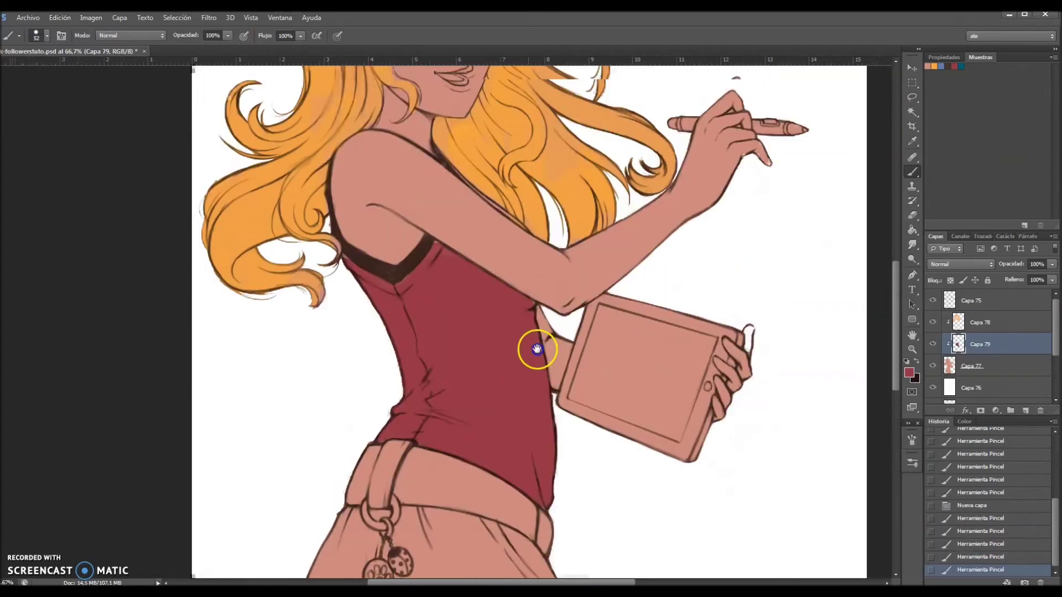
pyautogui.click(933, 344)
pyautogui.click(932, 322)
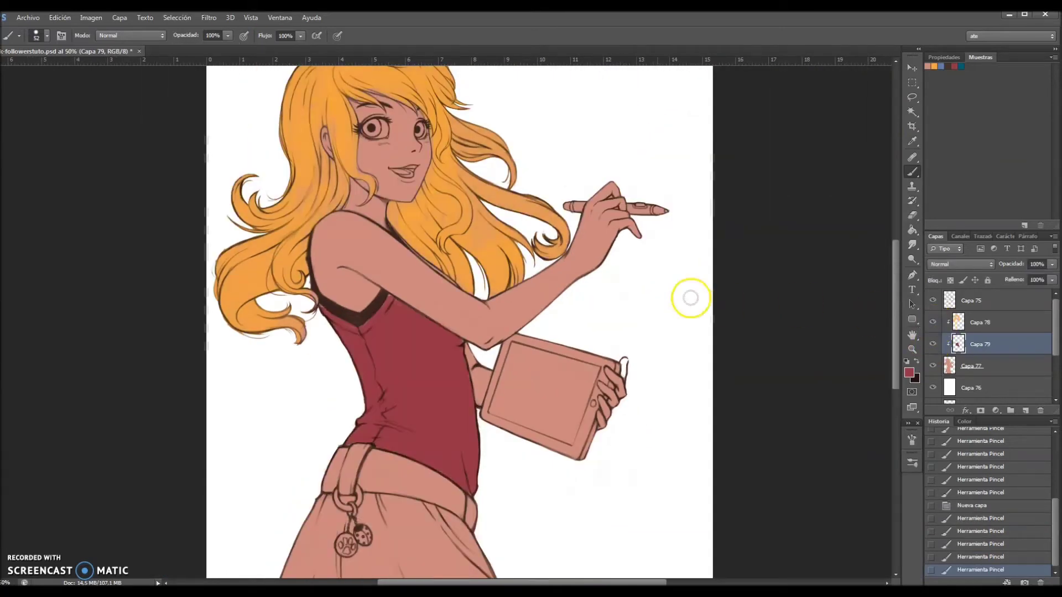
pyautogui.moveTo(603, 239); pyautogui.dragTo(658, 325)
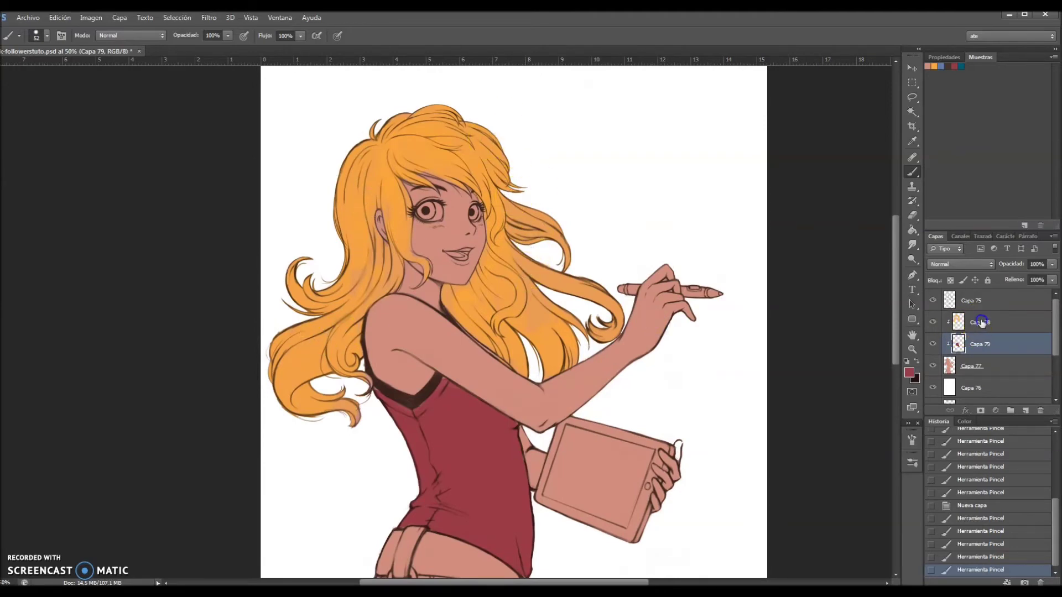
pyautogui.click(982, 322)
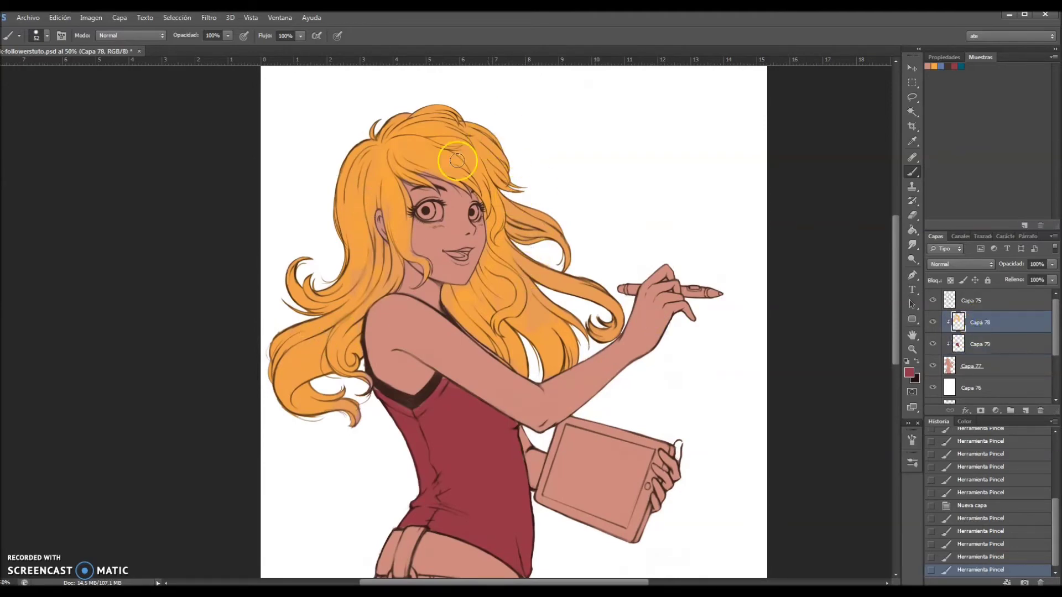
# Apply Tono/saturación to Capa 78 with Tono +168 and reduced Saturación
pyautogui.click(90, 18)
pyautogui.click(172, 46)
pyautogui.click(304, 104)
pyautogui.moveTo(845, 232)
pyautogui.mouseDown()
pyautogui.moveTo(819, 233)
pyautogui.moveTo(896, 228)
pyautogui.mouseUp()
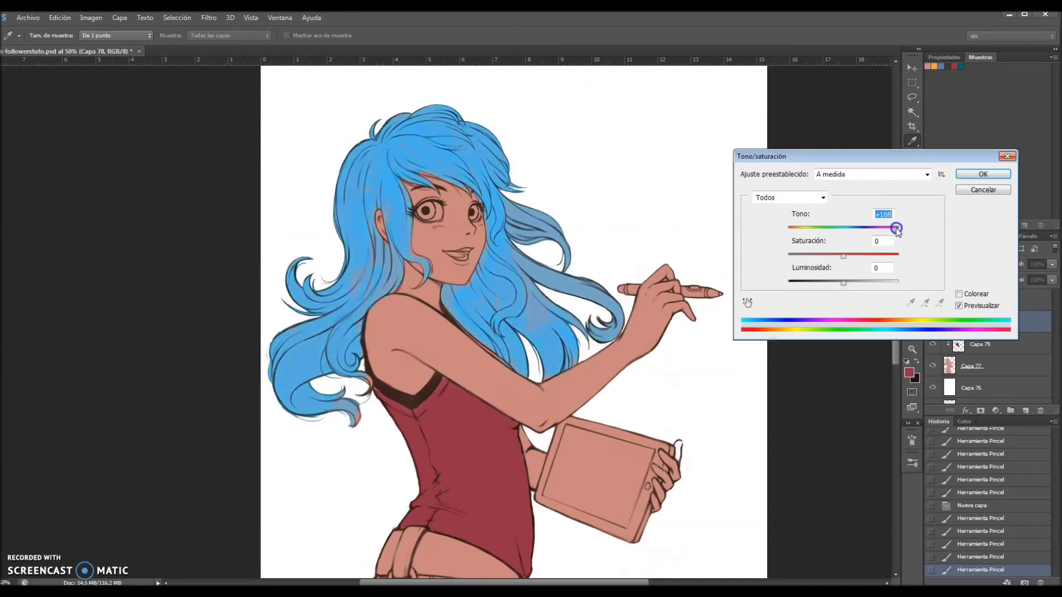
pyautogui.moveTo(845, 258)
pyautogui.mouseDown()
pyautogui.moveTo(811, 258)
pyautogui.moveTo(861, 281)
pyautogui.moveTo(830, 281)
pyautogui.mouseUp()
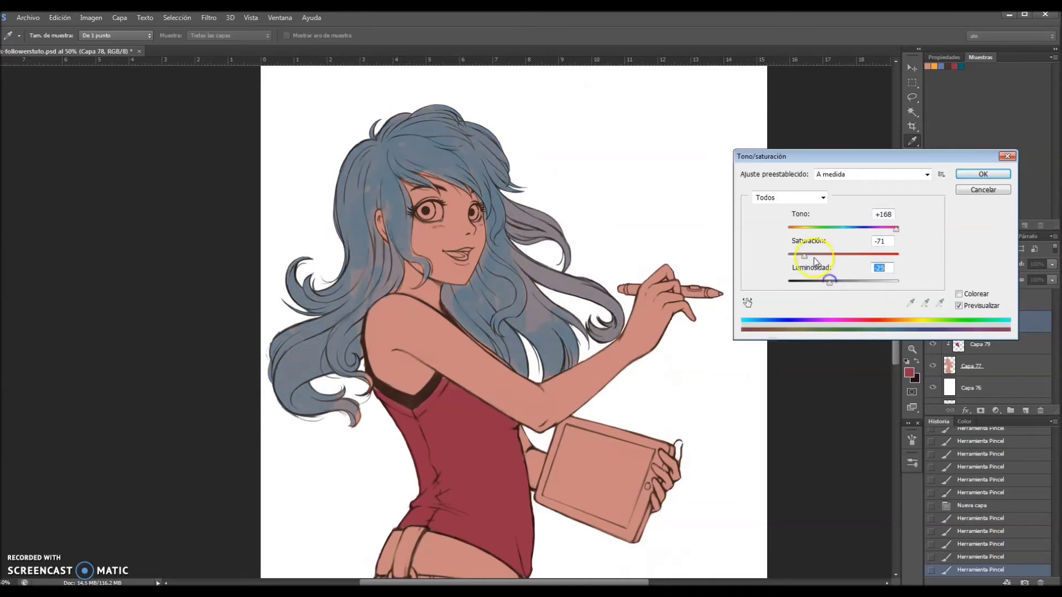
pyautogui.click(972, 175)
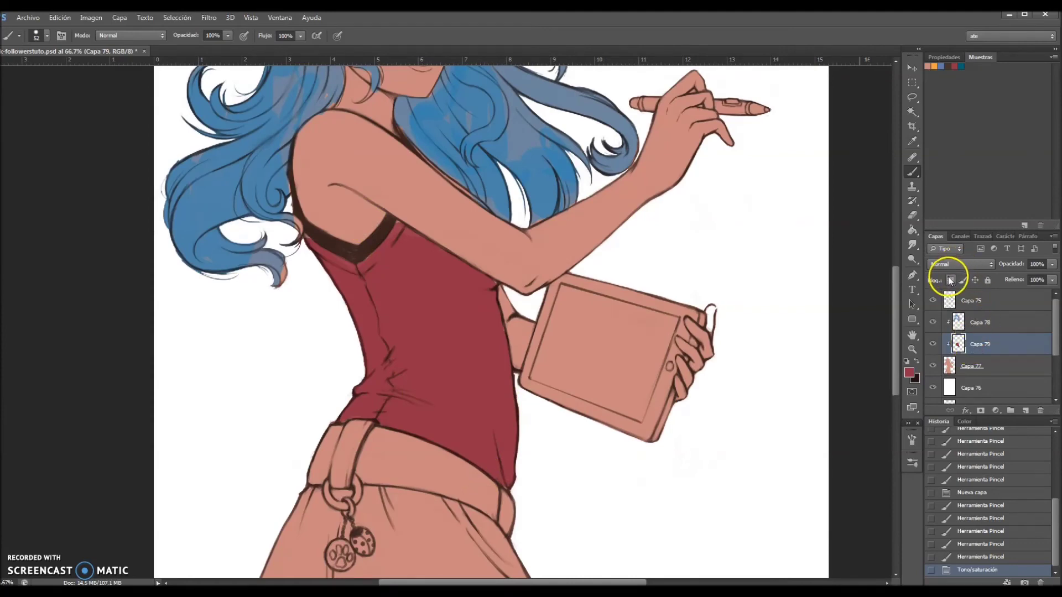
# Set a darker red as the foreground colour and choose a soft round brush
pyautogui.click(909, 373)
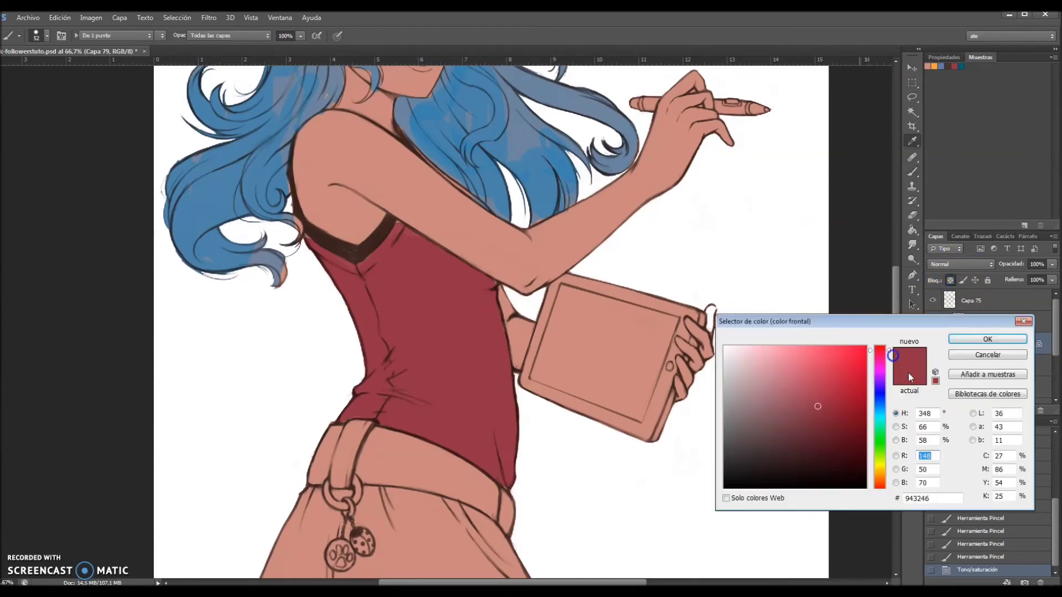
pyautogui.click(806, 449)
pyautogui.click(987, 339)
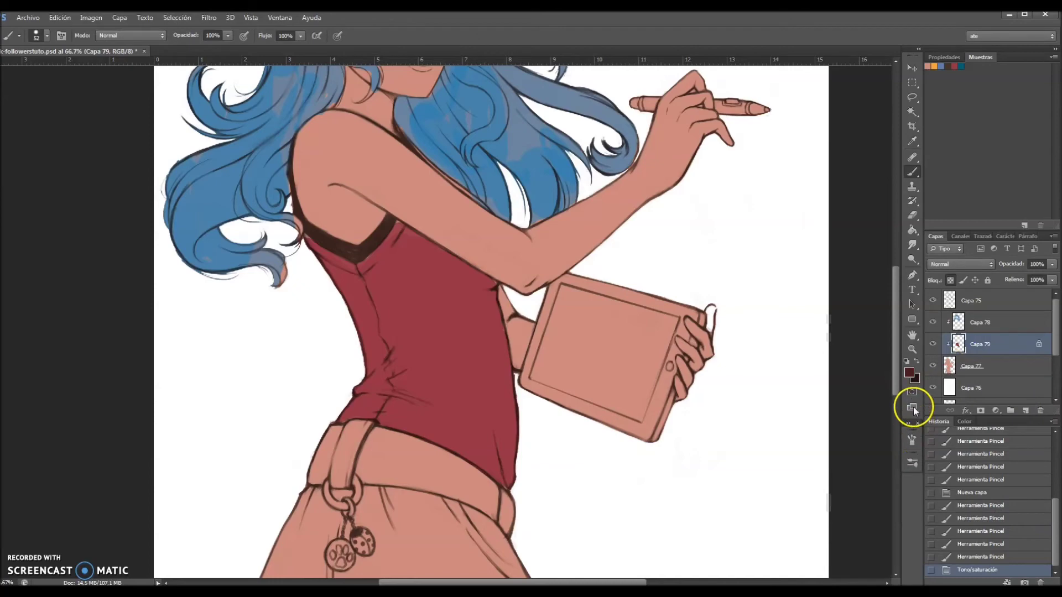
pyautogui.click(912, 463)
pyautogui.click(795, 435)
pyautogui.click(877, 300)
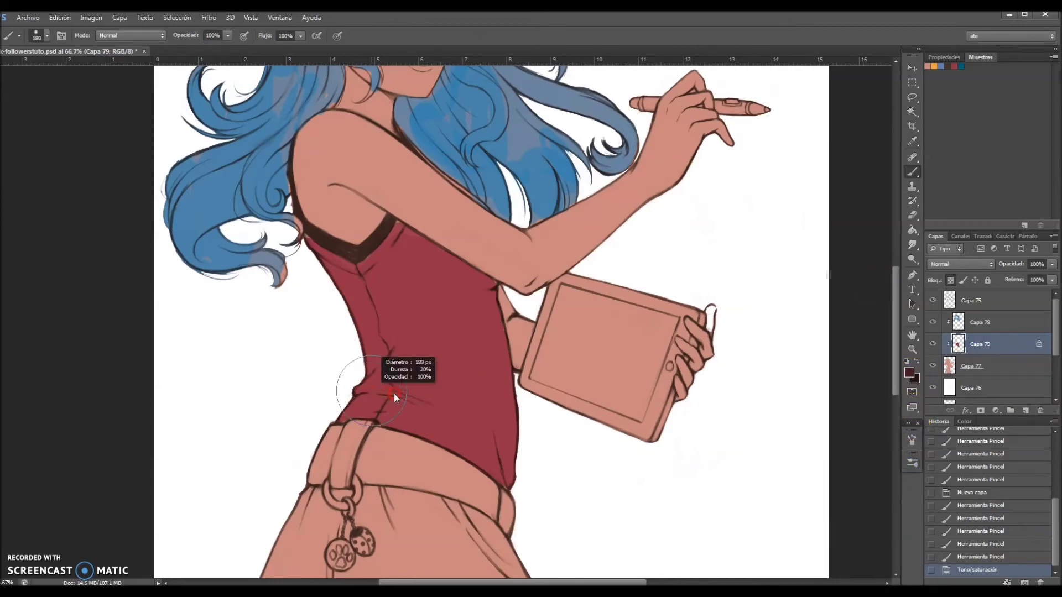
# Paint dark maroon shading down the top's left side from armpit to waist
pyautogui.moveTo(339, 450); pyautogui.dragTo(343, 296)
pyautogui.moveTo(370, 434)
pyautogui.mouseDown()
pyautogui.moveTo(331, 264)
pyautogui.moveTo(344, 292)
pyautogui.mouseUp()
pyautogui.moveTo(360, 256); pyautogui.dragTo(387, 436)
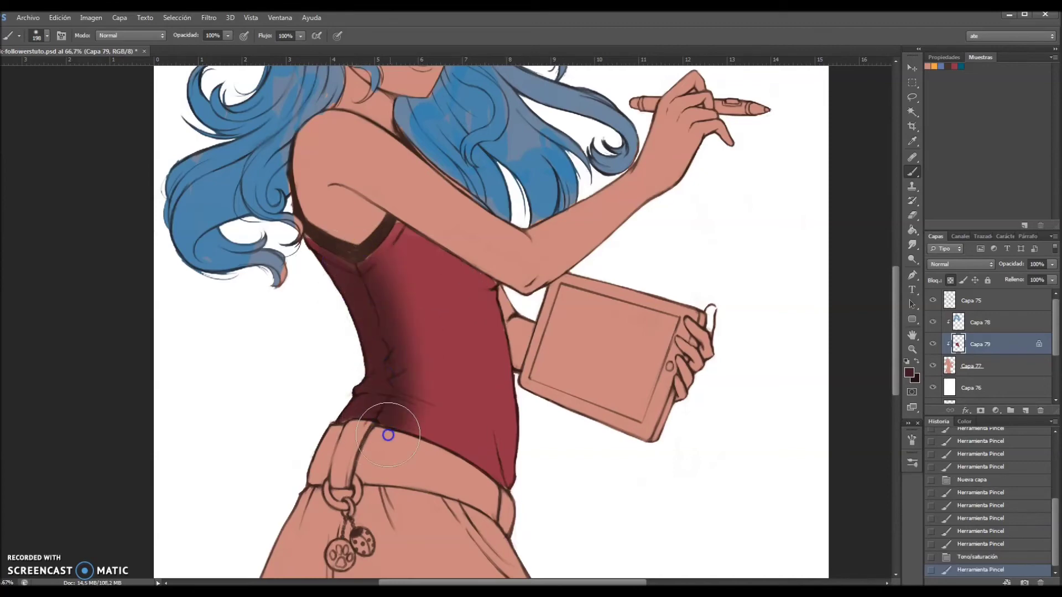
pyautogui.moveTo(434, 239); pyautogui.dragTo(487, 279)
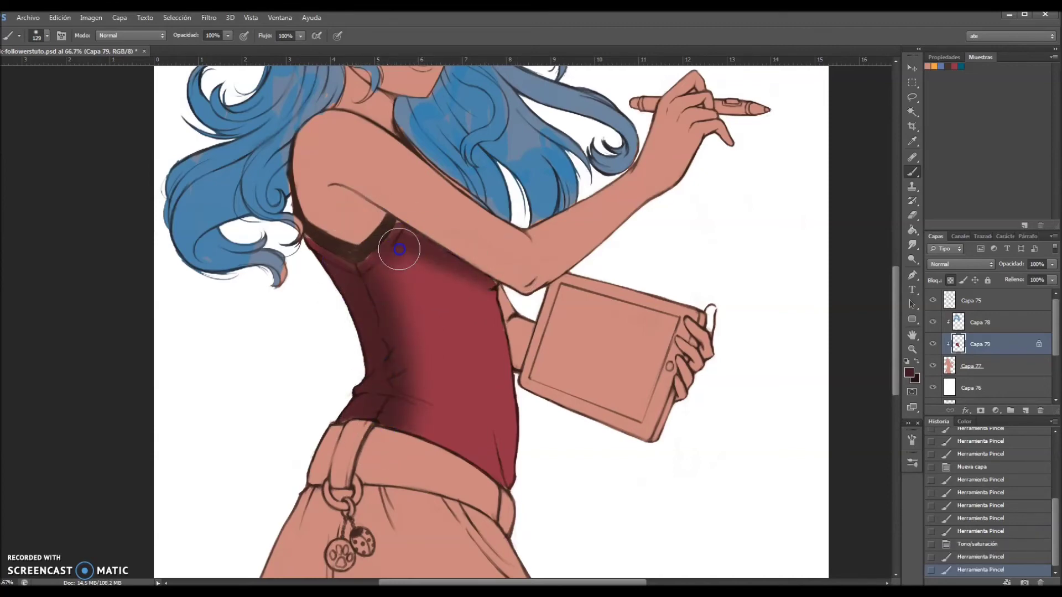
pyautogui.moveTo(399, 250); pyautogui.dragTo(694, 379)
pyautogui.click(973, 343)
pyautogui.hotkey('ctrl', '-')
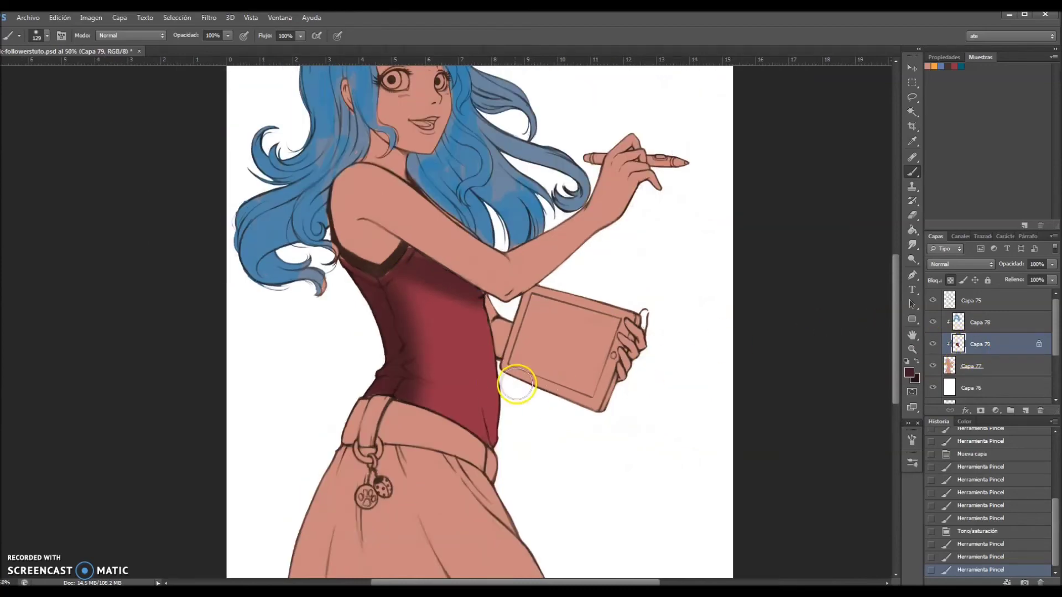
pyautogui.moveTo(420, 360); pyautogui.dragTo(432, 476)
pyautogui.scroll(-2, 507, 426)
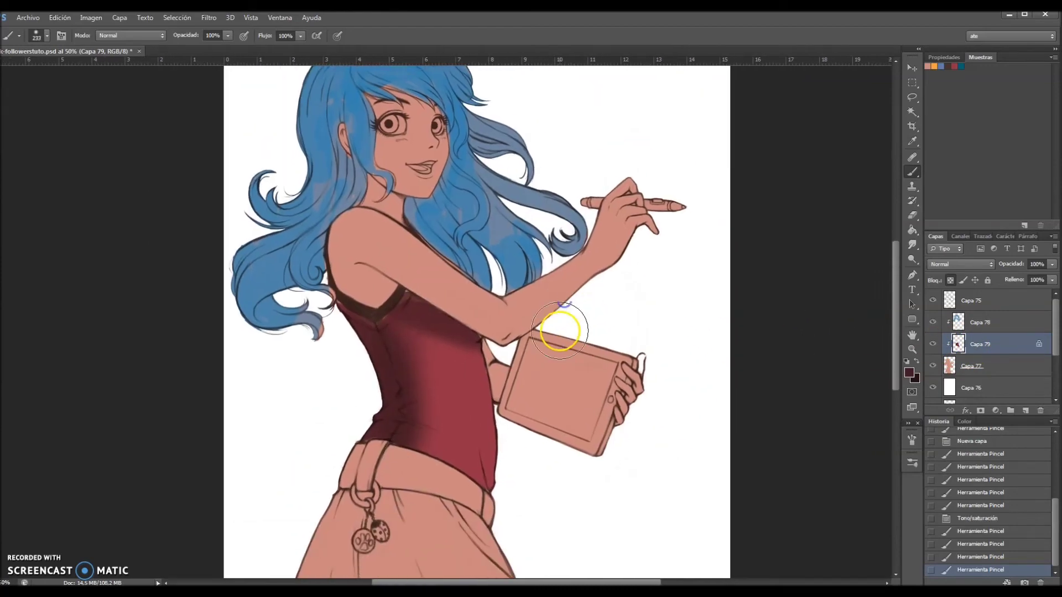
# Paint soft light-pink highlight strokes up the side of the red top
pyautogui.click(908, 373)
pyautogui.click(750, 362)
pyautogui.click(988, 340)
pyautogui.press('b')
pyautogui.moveTo(434, 423); pyautogui.dragTo(446, 372)
pyautogui.moveTo(415, 424); pyautogui.dragTo(407, 364)
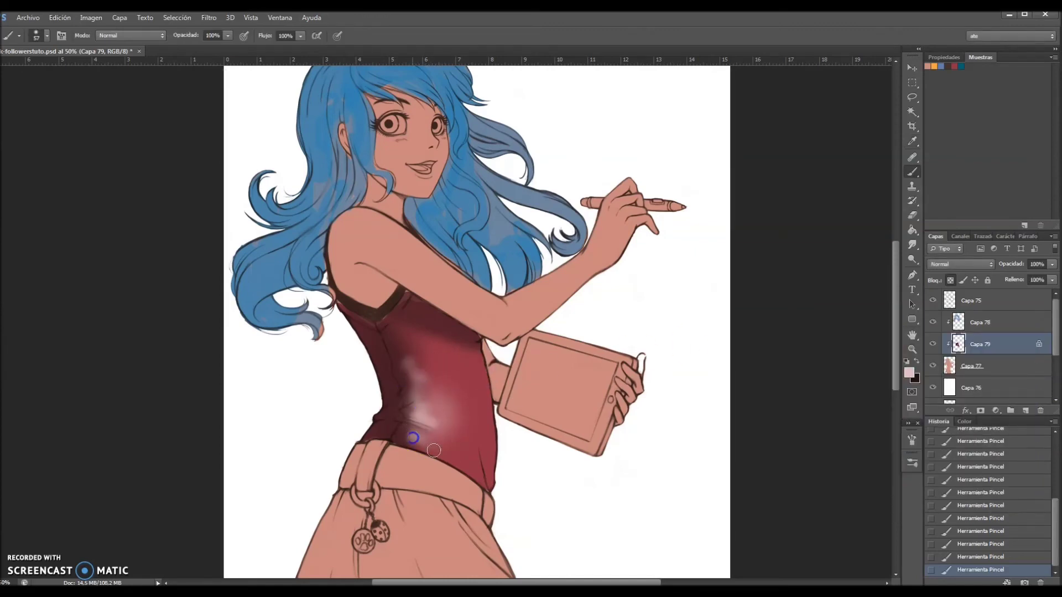
# Pan to the face and raised arm, and make line-art layer Capa 75 active
pyautogui.moveTo(523, 376); pyautogui.dragTo(489, 390)
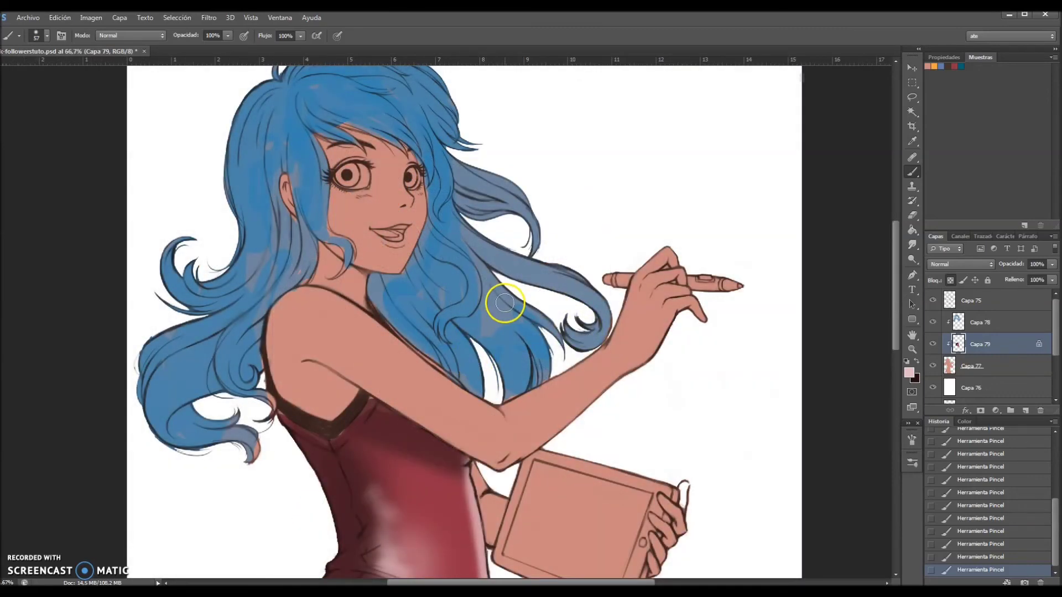
pyautogui.moveTo(498, 304); pyautogui.dragTo(601, 249)
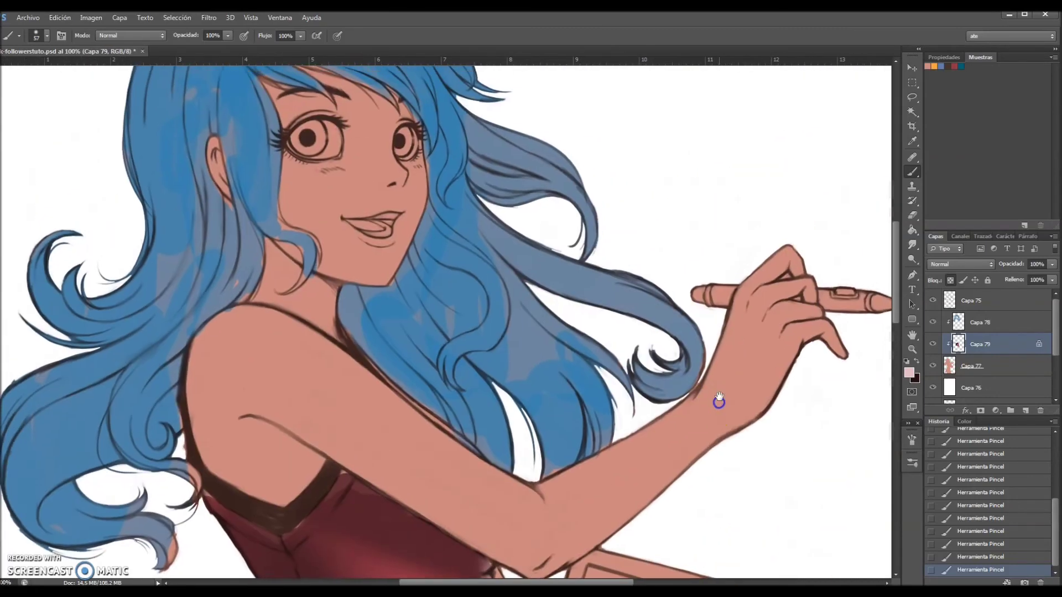
pyautogui.click(972, 305)
pyautogui.click(934, 302)
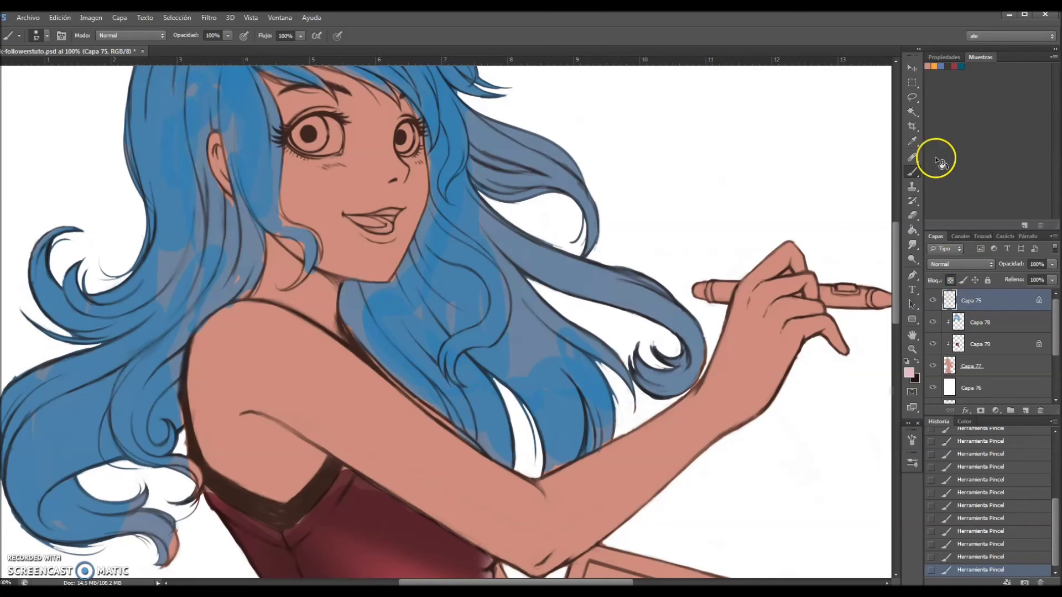
# Recolour the torso outlines on Capa 75 with a dark red brush
pyautogui.click(909, 372)
pyautogui.moveTo(766, 379)
pyautogui.mouseDown()
pyautogui.moveTo(792, 396)
pyautogui.moveTo(793, 444)
pyautogui.mouseUp()
pyautogui.click(967, 340)
pyautogui.press('b')
pyautogui.scroll(-5, 653, 388)
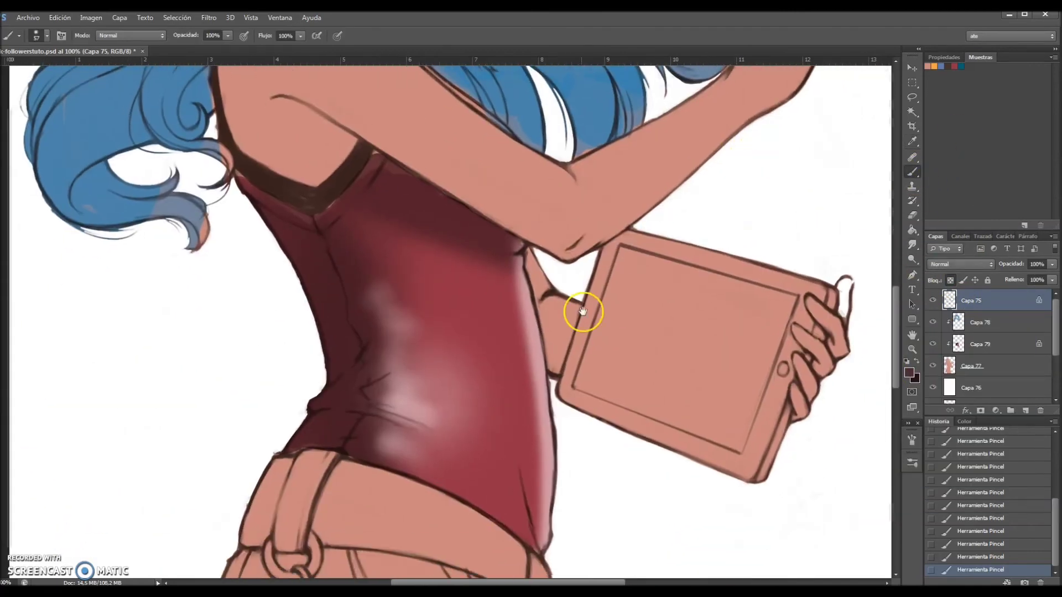
pyautogui.click(542, 332)
pyautogui.moveTo(532, 439); pyautogui.dragTo(538, 438)
pyautogui.moveTo(427, 312); pyautogui.dragTo(320, 315)
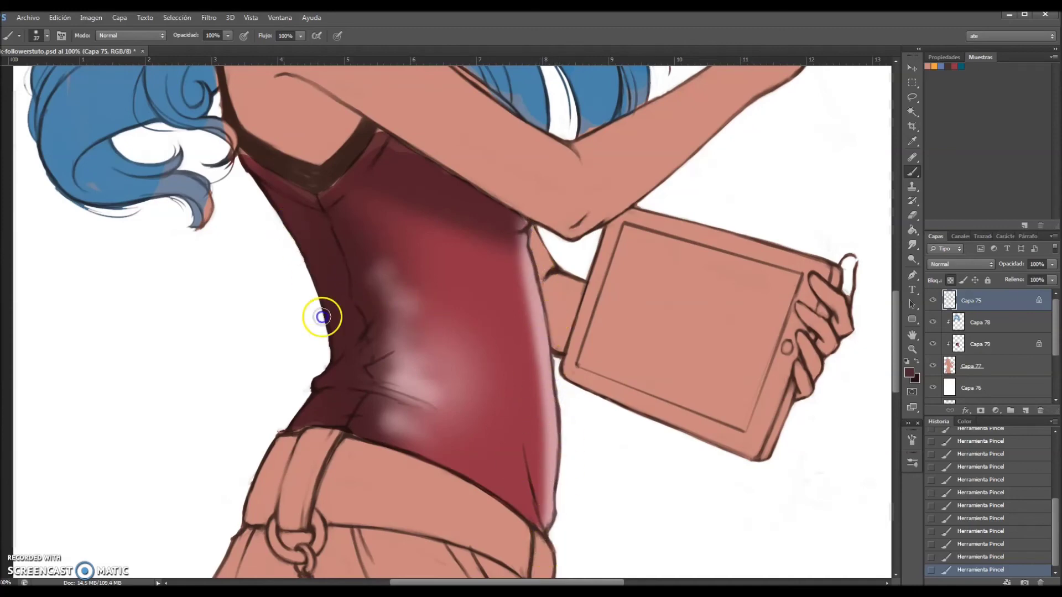
pyautogui.moveTo(492, 208); pyautogui.dragTo(531, 224)
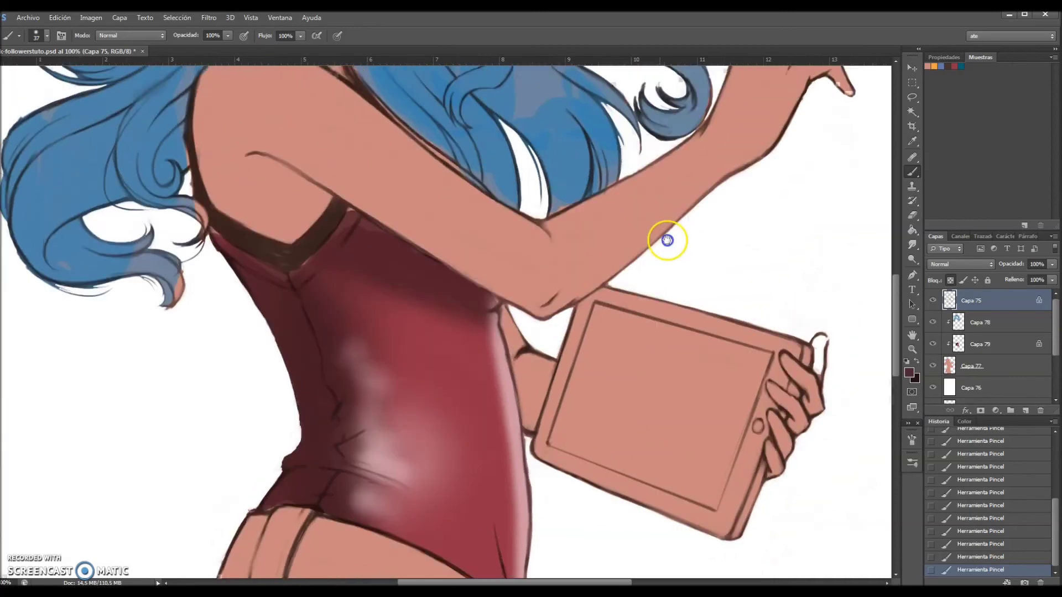
# Bring the raised arm into view and set muted pink c88996 as the foreground colour
pyautogui.moveTo(669, 240); pyautogui.dragTo(468, 347)
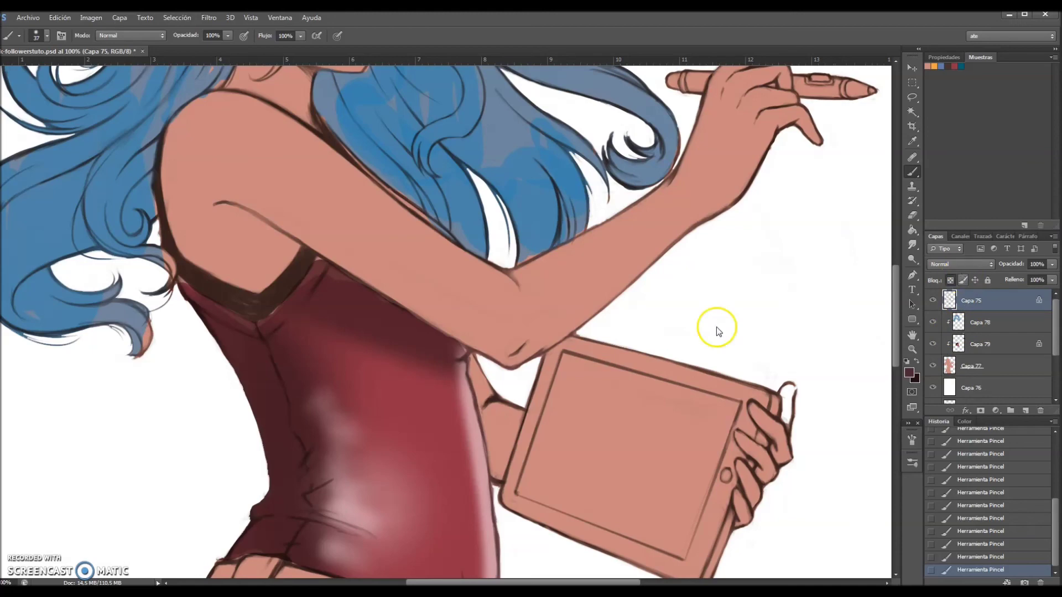
pyautogui.click(910, 375)
pyautogui.click(764, 379)
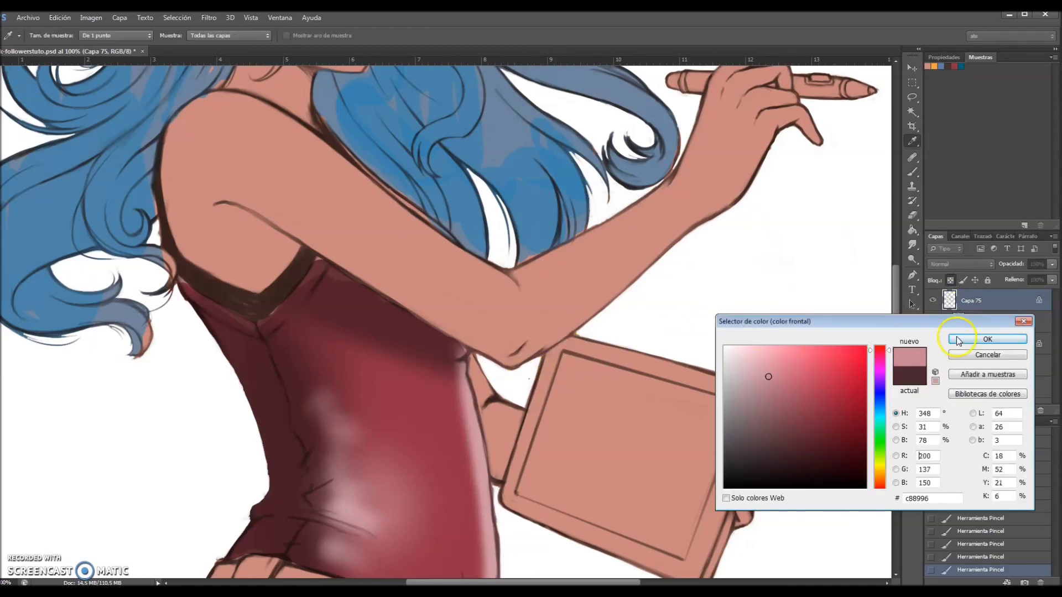
pyautogui.click(960, 339)
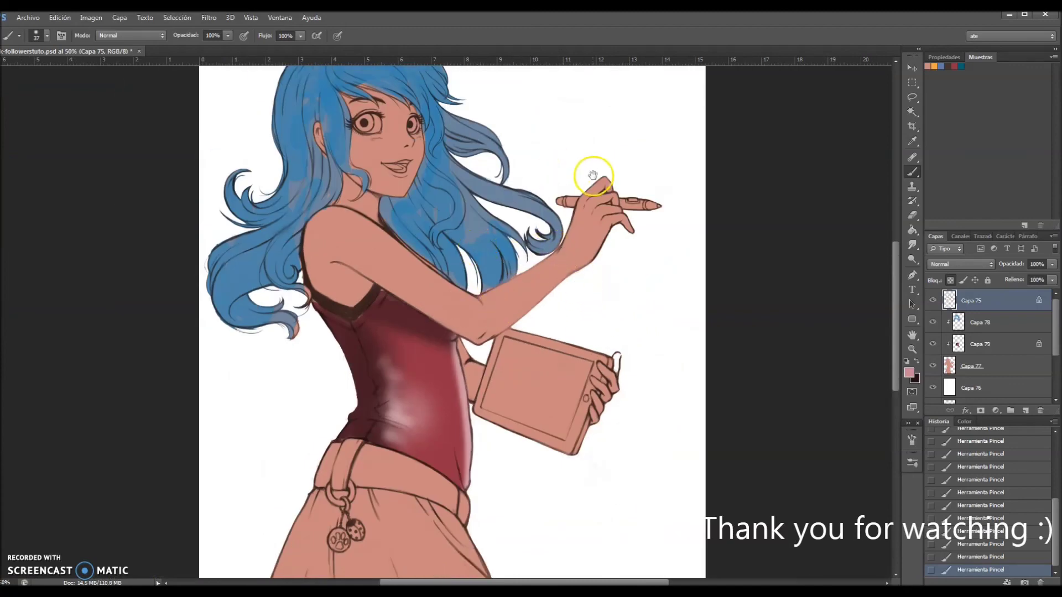
pyautogui.scroll(2, 572, 169)
pyautogui.moveTo(630, 329); pyautogui.dragTo(707, 393)
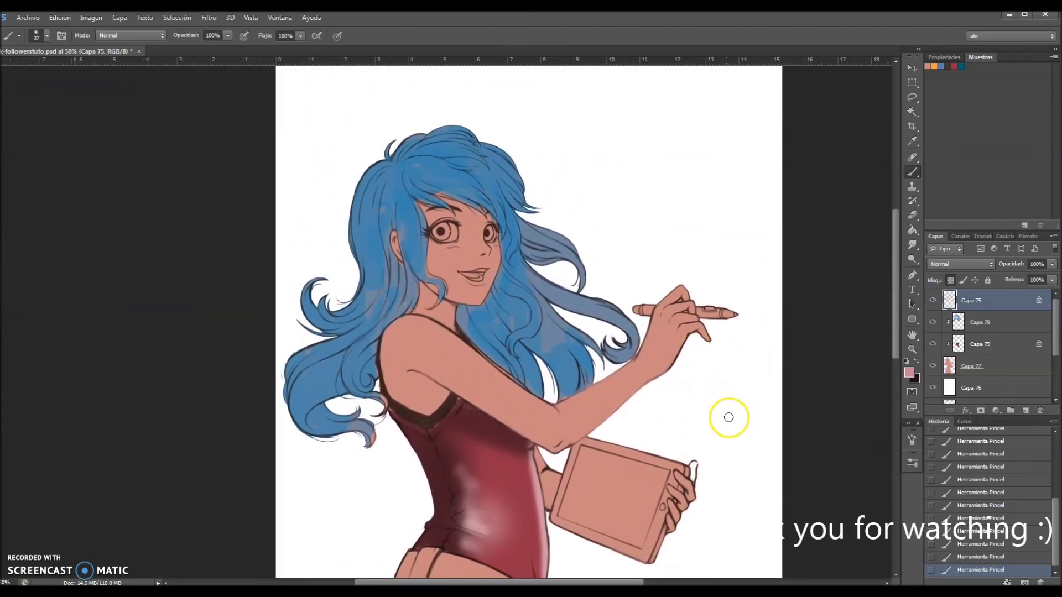
pyautogui.moveTo(738, 413); pyautogui.dragTo(611, 406)
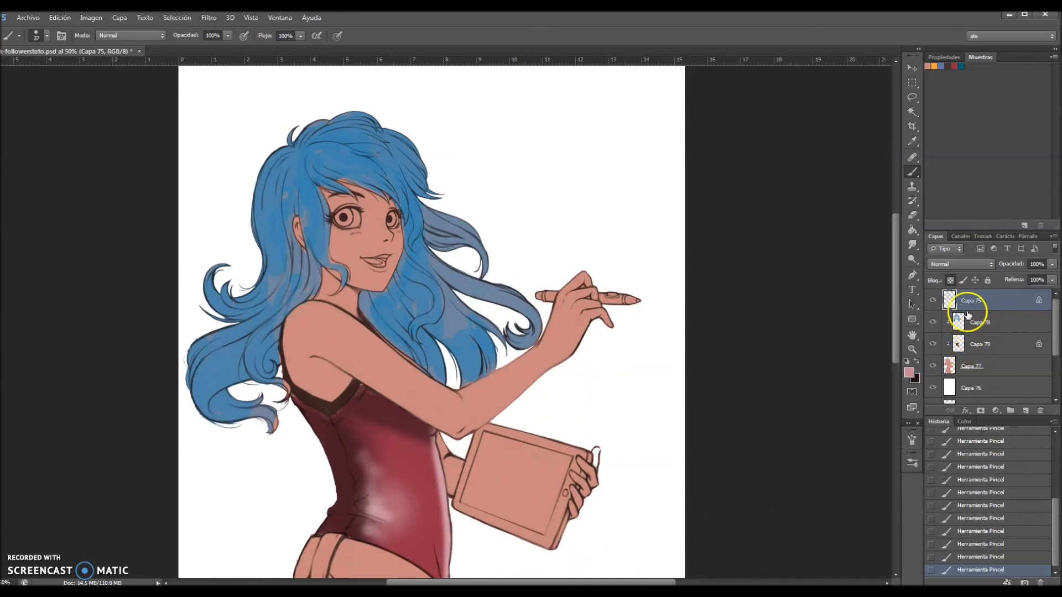